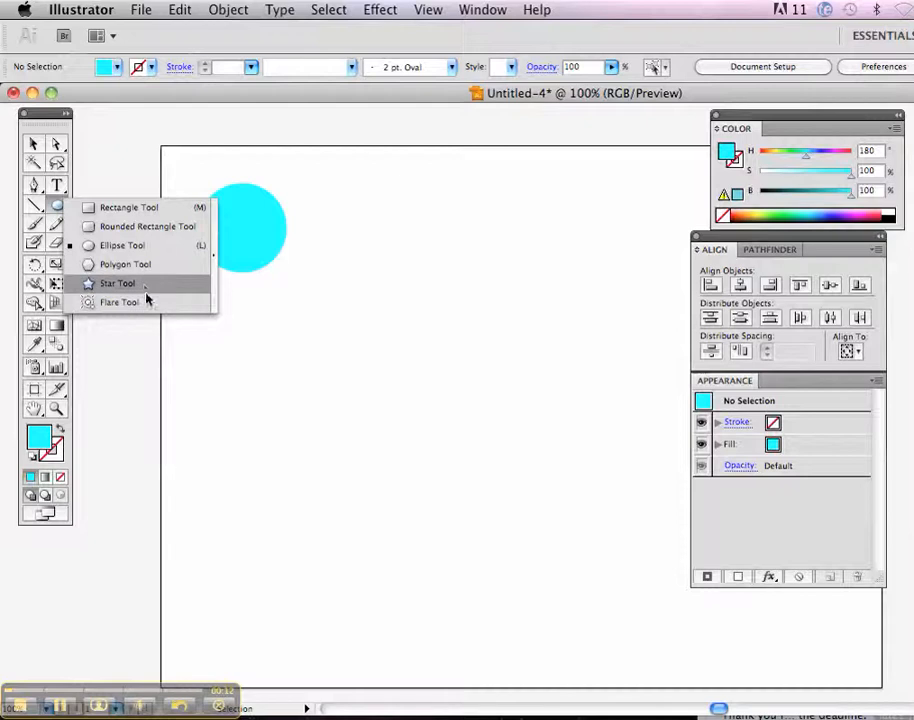
# Move the cyan circle slightly to the right near the artboard's upper-left corner and deselect it.
pyautogui.click(33, 144)
pyautogui.moveTo(247, 196); pyautogui.dragTo(262, 231)
pyautogui.click(372, 195)
pyautogui.click(600, 126)
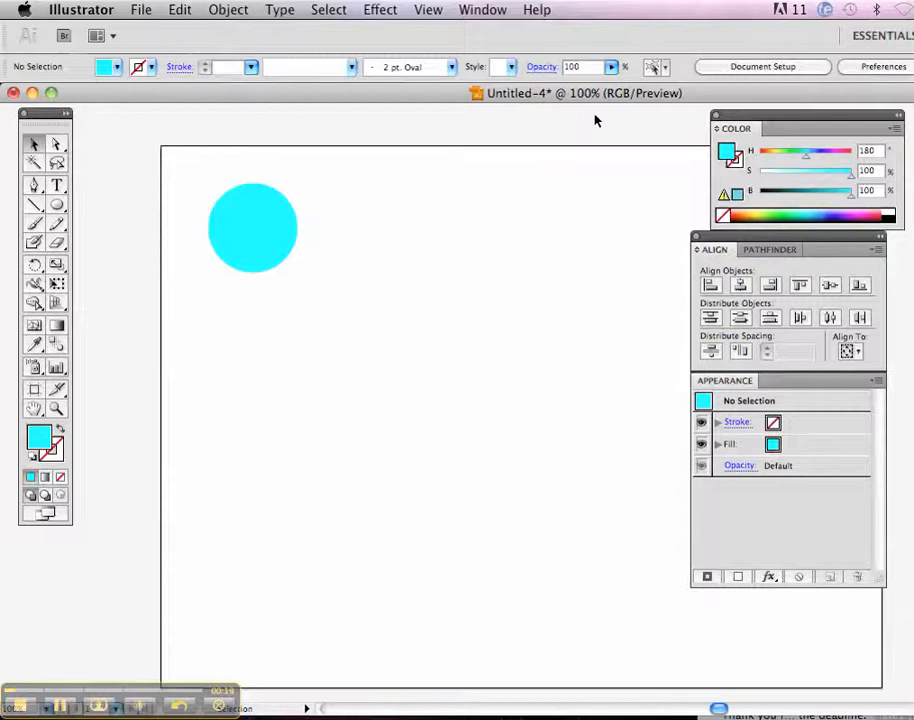
pyautogui.click(239, 231)
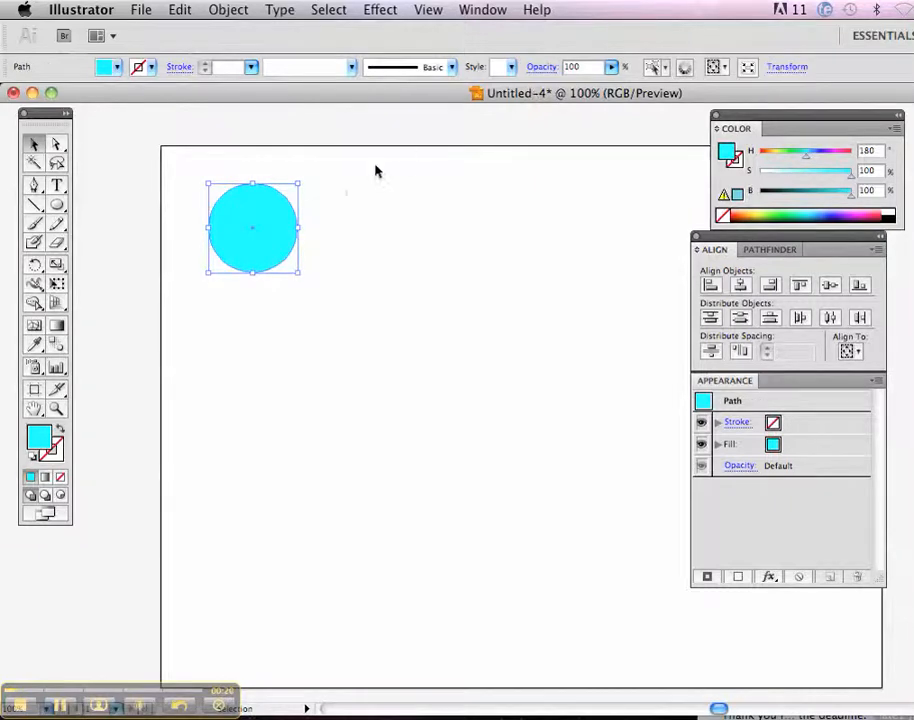
pyautogui.click(422, 181)
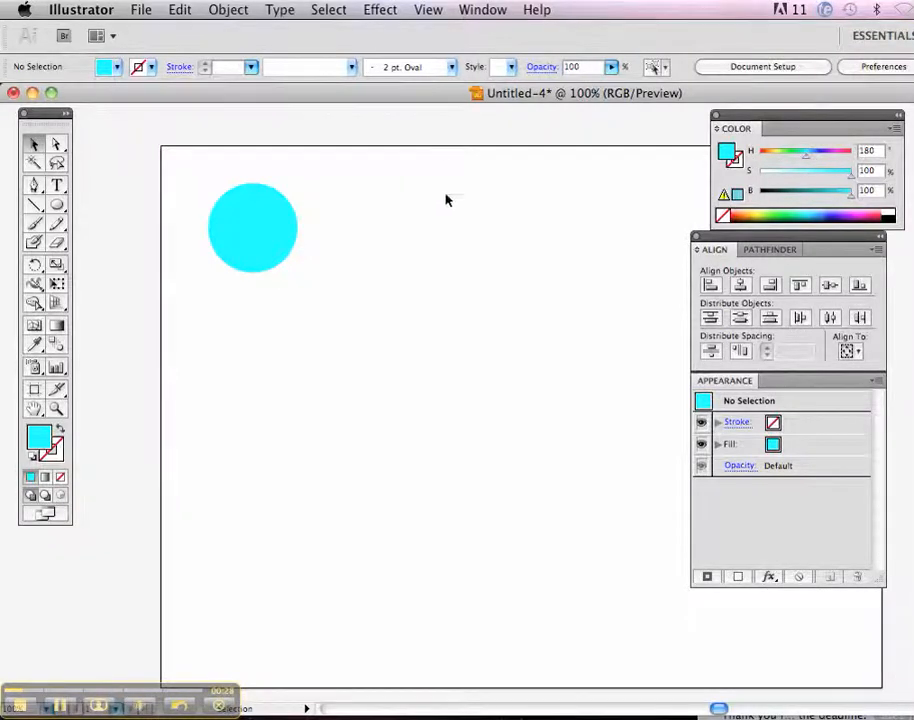
# Start a 3D Extrude & Bevel effect on the cyan circle with the live preview turned on.
pyautogui.click(379, 9)
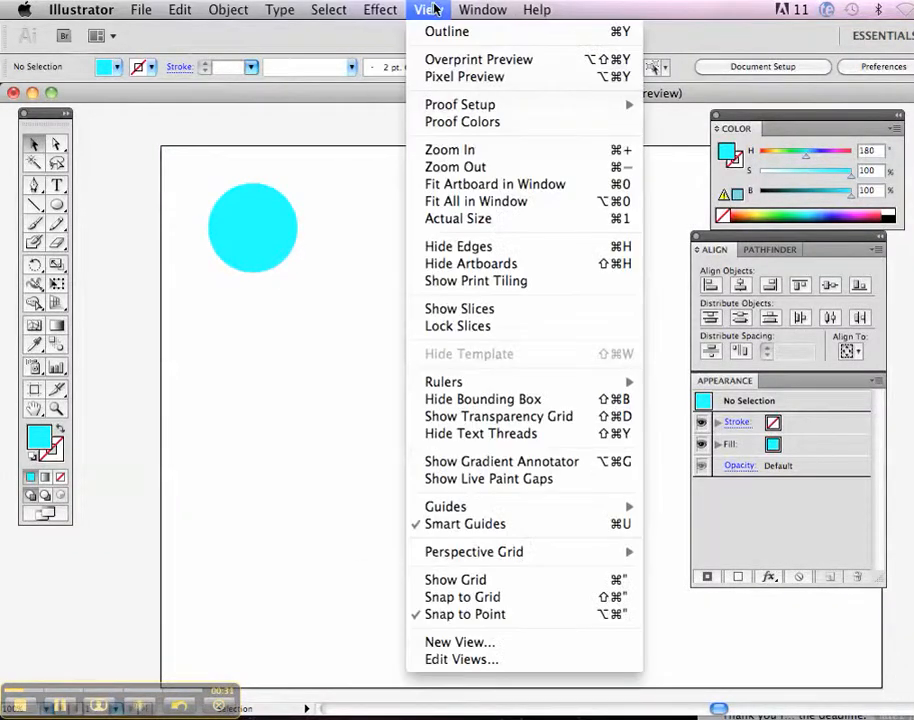
pyautogui.moveTo(392, 122)
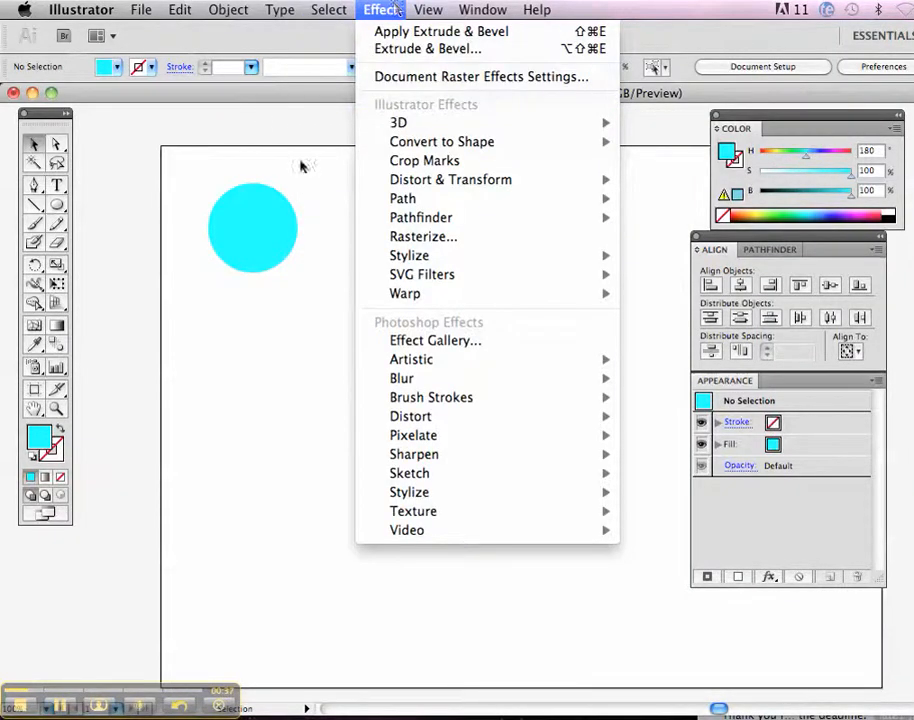
pyautogui.click(249, 249)
pyautogui.click(257, 241)
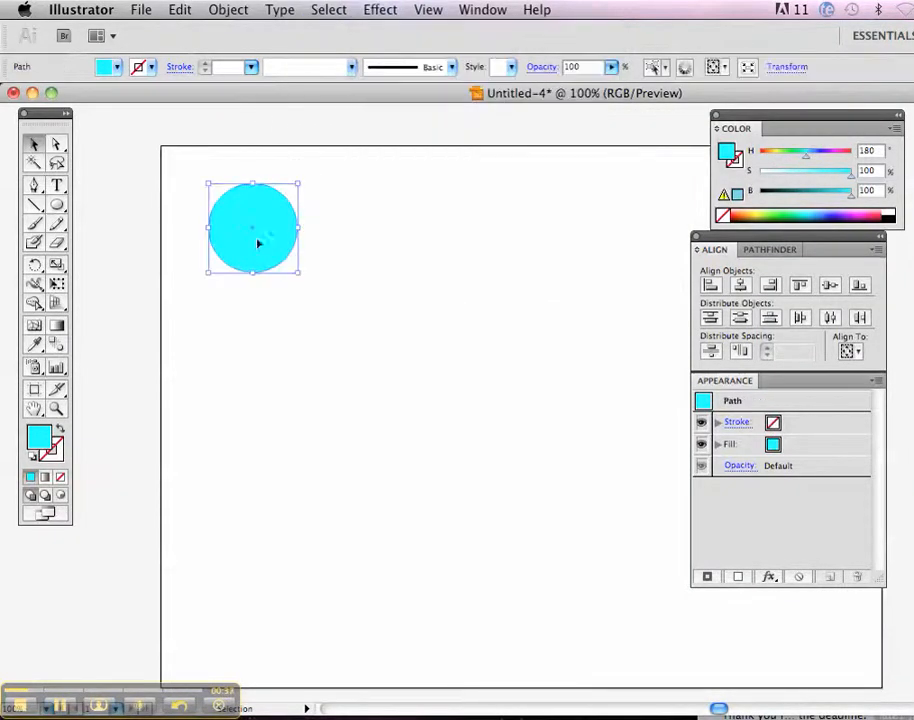
pyautogui.click(331, 9)
pyautogui.moveTo(392, 9)
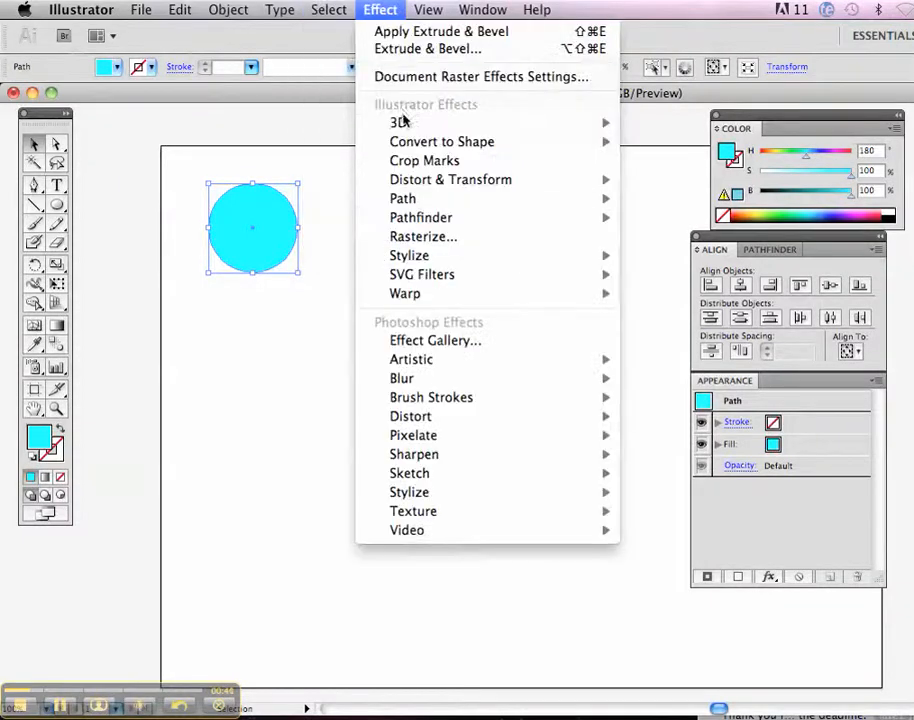
pyautogui.moveTo(589, 122)
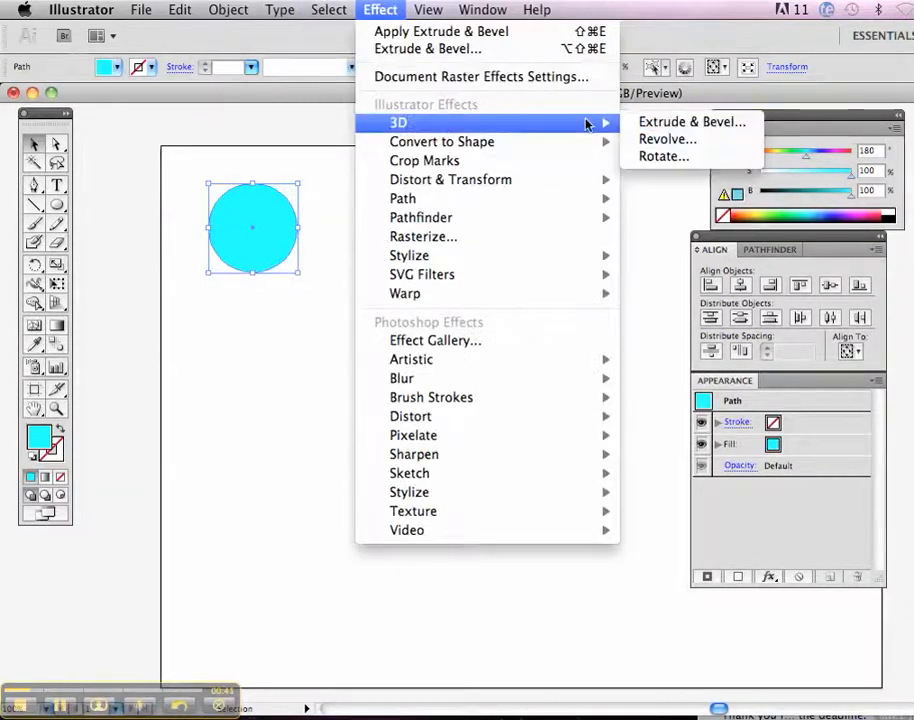
pyautogui.click(670, 125)
pyautogui.moveTo(655, 79); pyautogui.dragTo(563, 131)
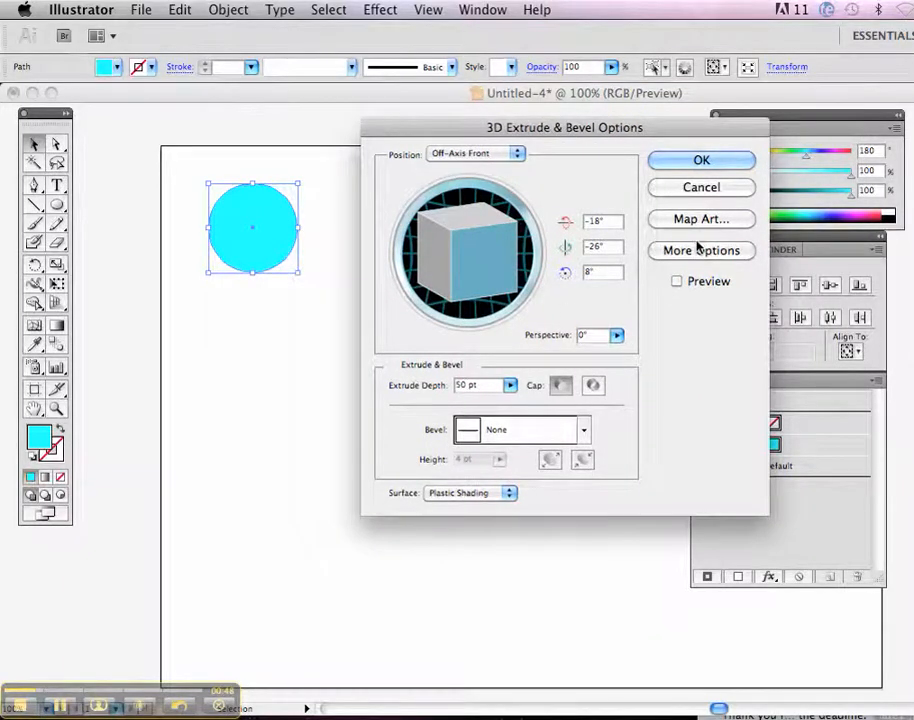
pyautogui.click(676, 282)
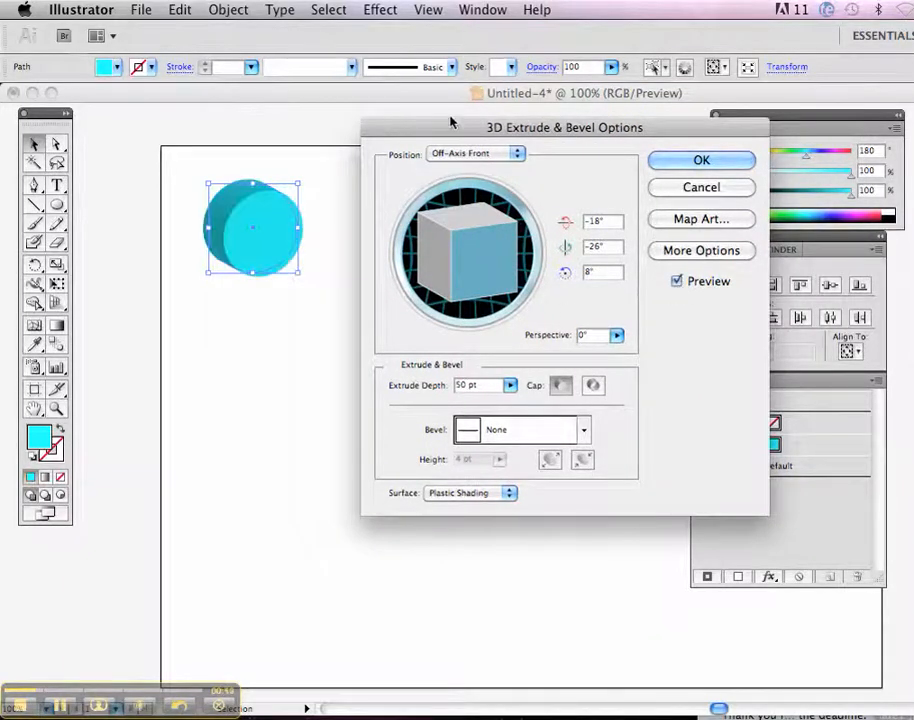
pyautogui.moveTo(430, 125); pyautogui.dragTo(532, 130)
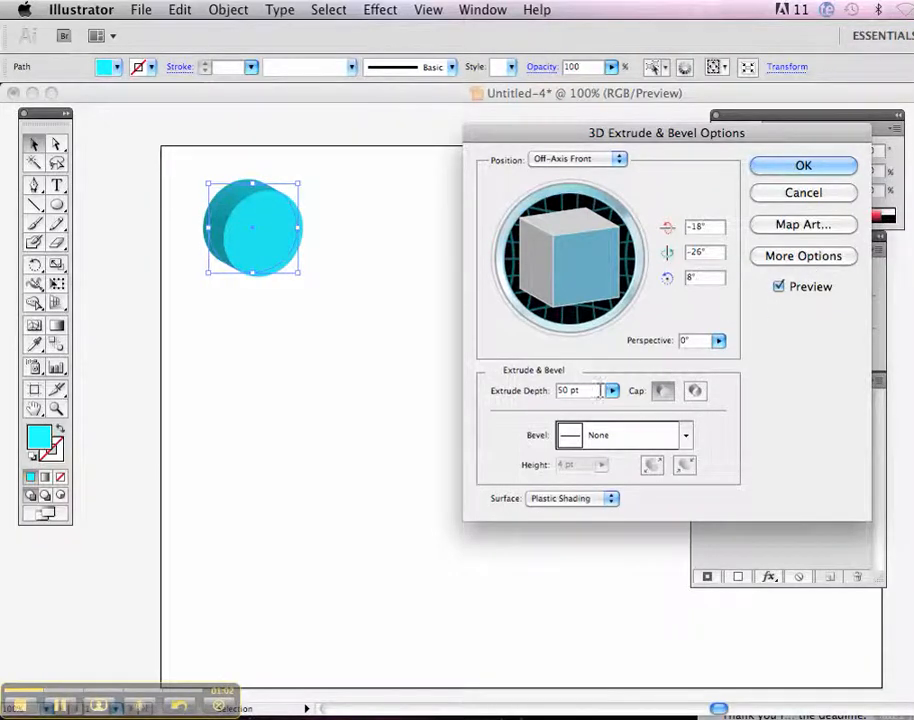
# Rotate the extrusion freehand to about 1°, -49° and 12°, and set its perspective to 142°.
pyautogui.moveTo(583, 221)
pyautogui.mouseDown()
pyautogui.moveTo(584, 200)
pyautogui.moveTo(582, 210)
pyautogui.mouseUp()
pyautogui.moveTo(549, 255); pyautogui.dragTo(577, 255)
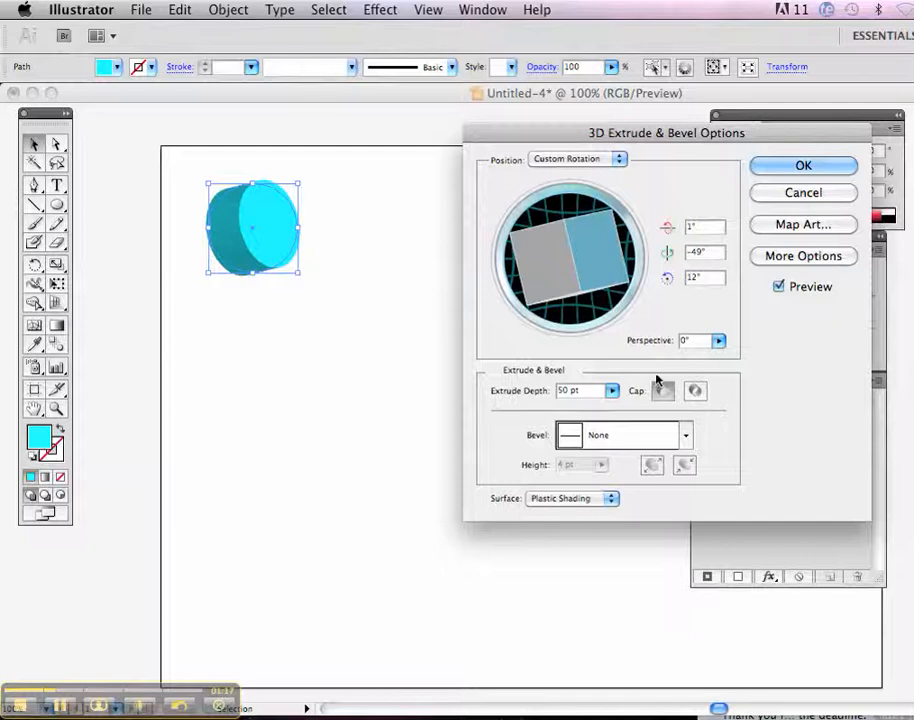
pyautogui.click(720, 343)
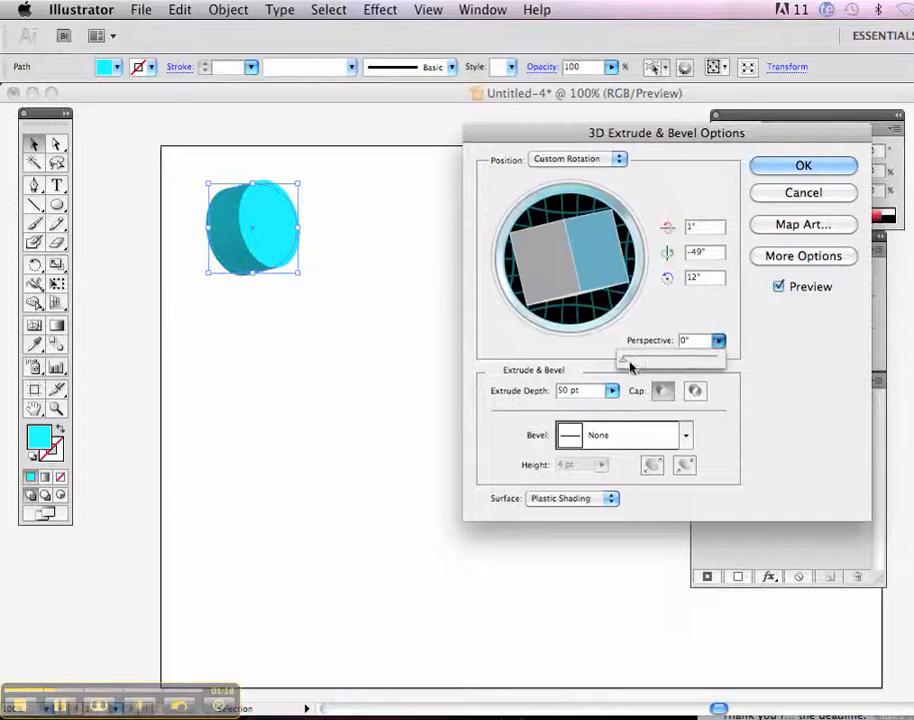
pyautogui.click(735, 343)
pyautogui.click(719, 342)
pyautogui.moveTo(625, 362); pyautogui.dragTo(800, 344)
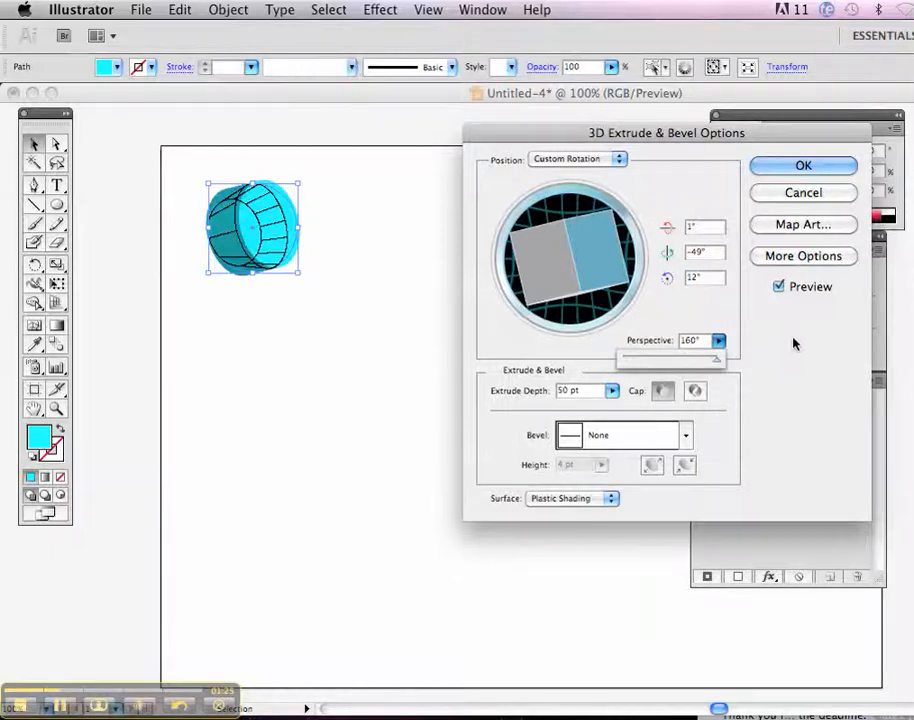
pyautogui.moveTo(731, 356); pyautogui.dragTo(706, 362)
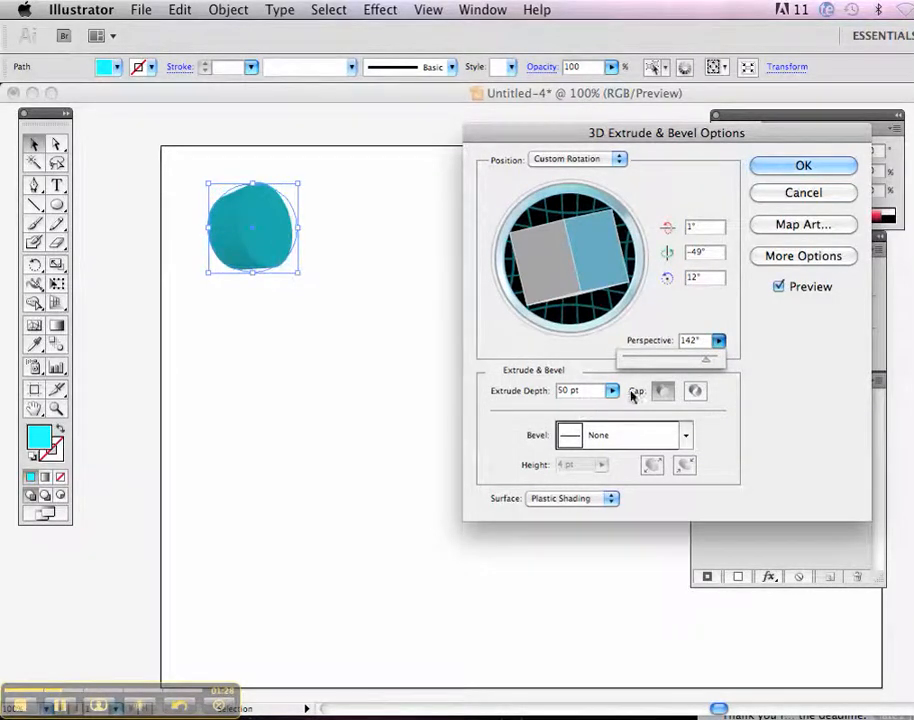
# Set the extrude depth to 269 pt, rotate the shape freehand to about 10°, -36° and 13°, and apply the effect.
pyautogui.click(612, 391)
pyautogui.moveTo(613, 396); pyautogui.dragTo(528, 410)
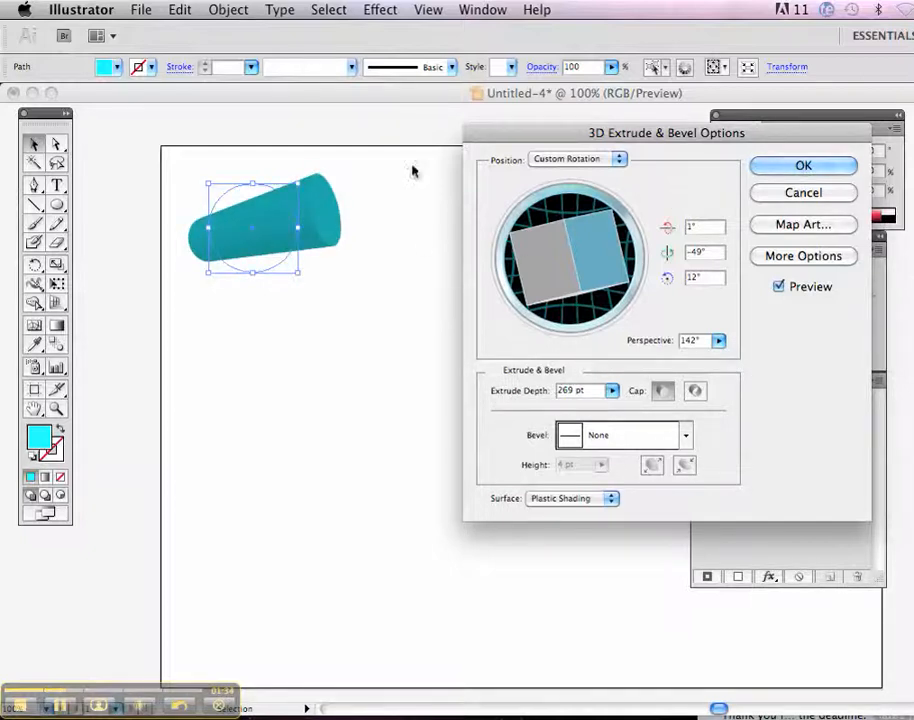
pyautogui.moveTo(571, 243)
pyautogui.mouseDown()
pyautogui.moveTo(559, 249)
pyautogui.moveTo(578, 210)
pyautogui.mouseUp()
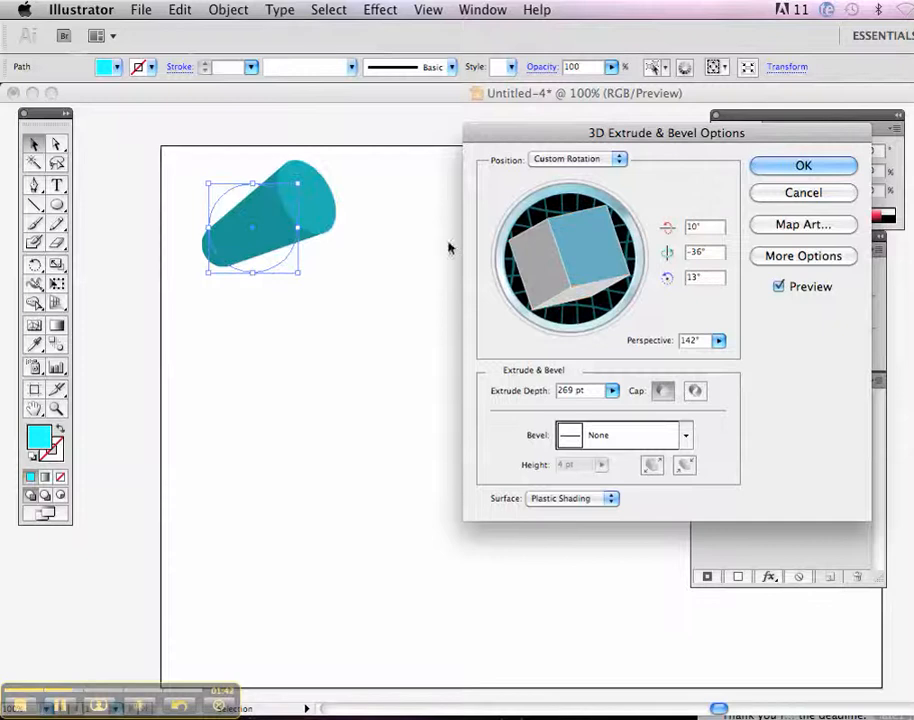
pyautogui.click(796, 168)
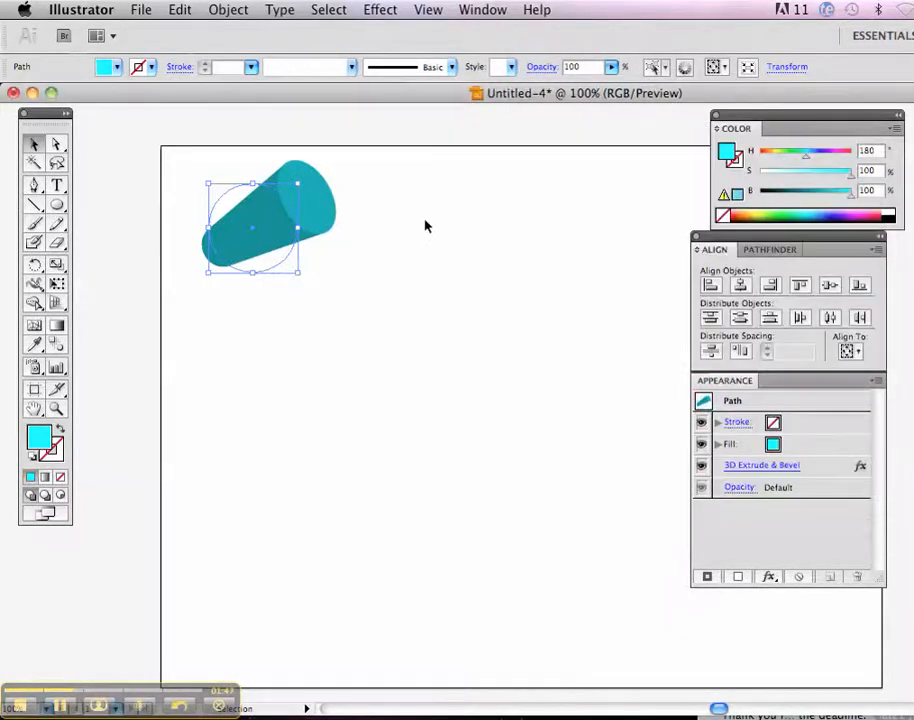
pyautogui.click(424, 224)
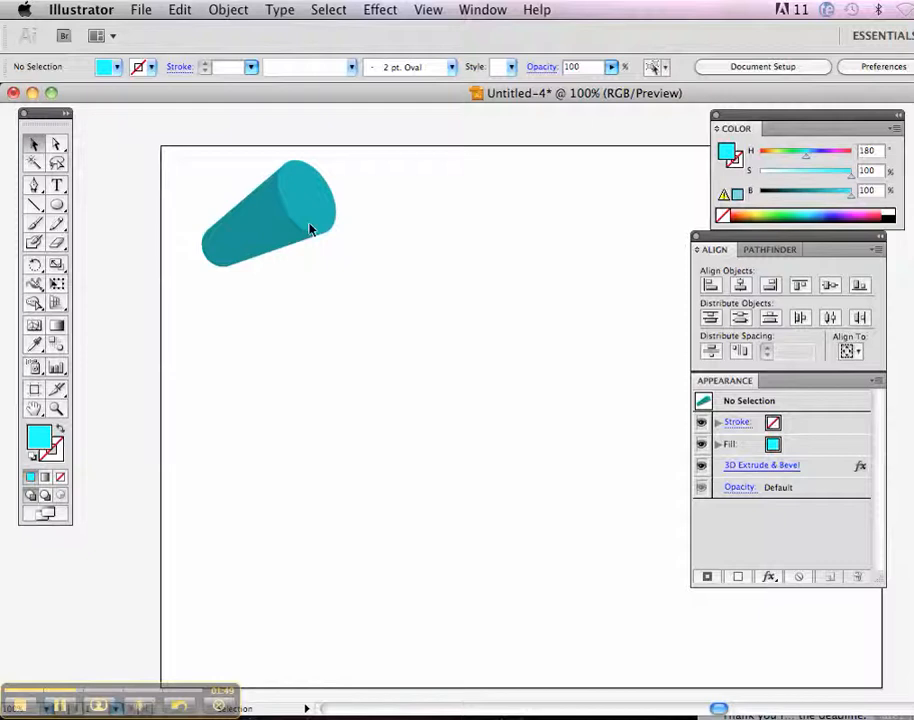
# Move the extruded cylinder to the right and slightly down on the artboard, and deselect it.
pyautogui.moveTo(237, 210); pyautogui.dragTo(337, 240)
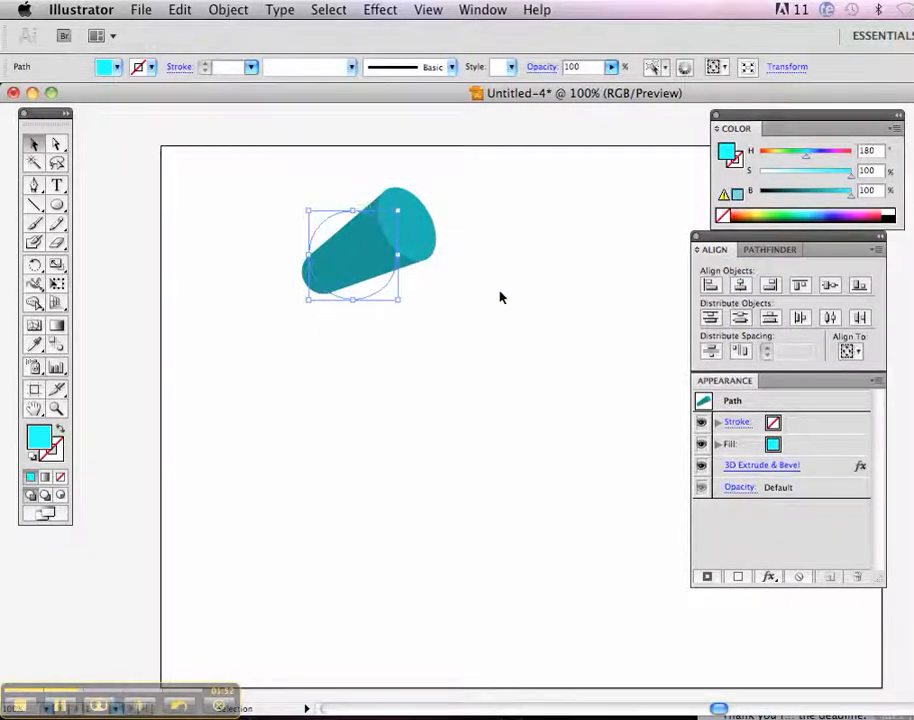
pyautogui.click(522, 320)
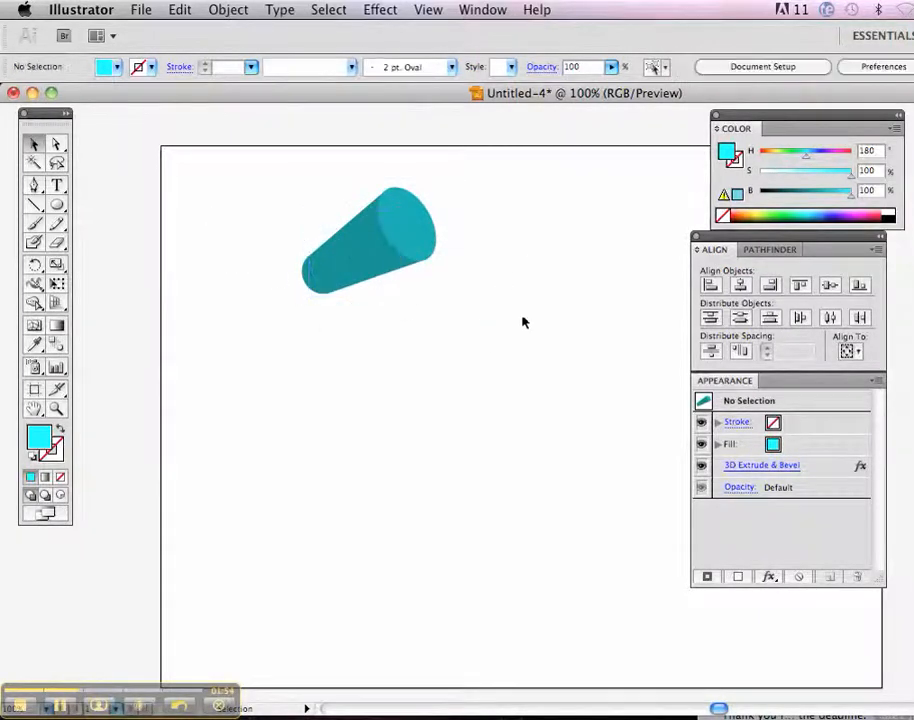
pyautogui.click(341, 280)
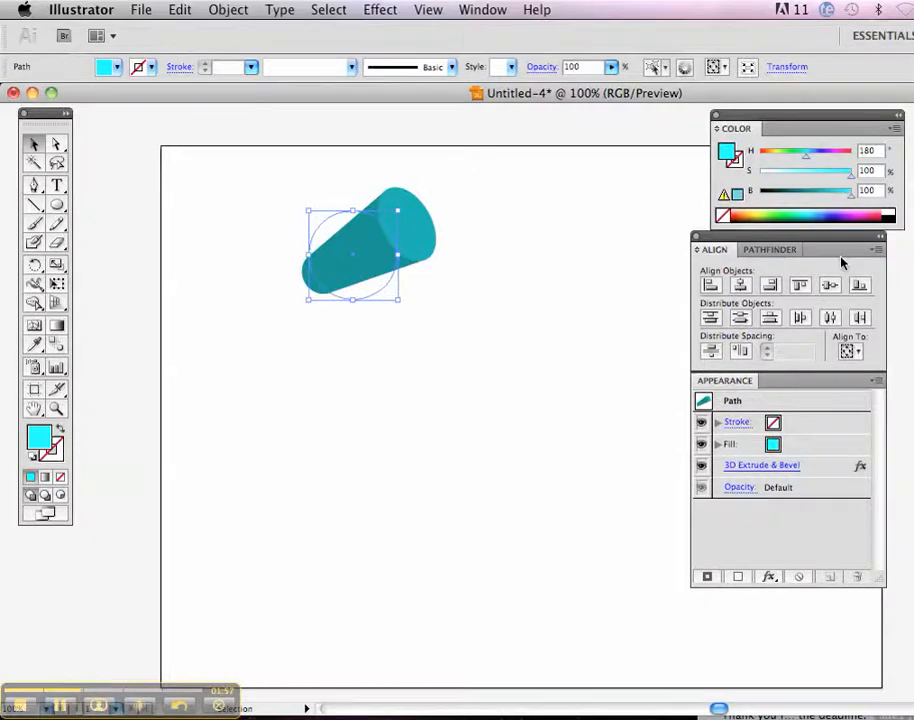
pyautogui.click(482, 9)
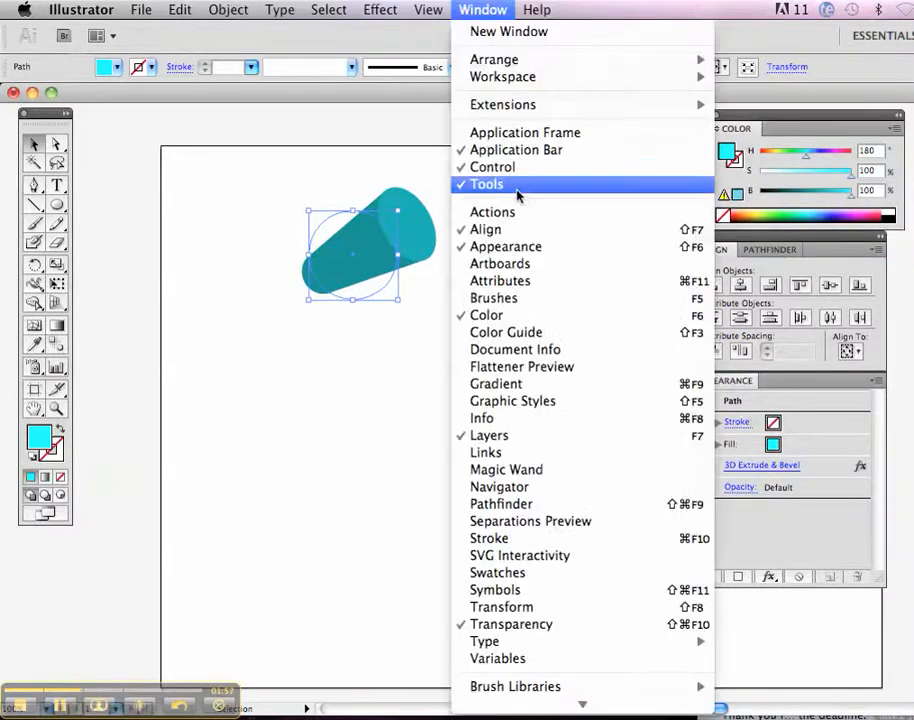
pyautogui.click(522, 247)
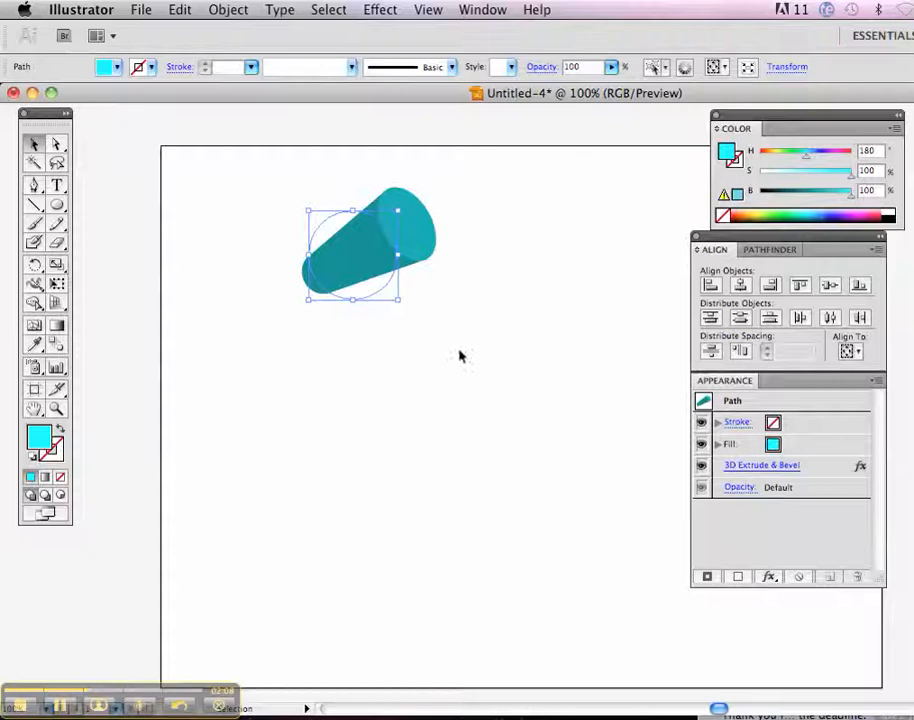
pyautogui.click(465, 210)
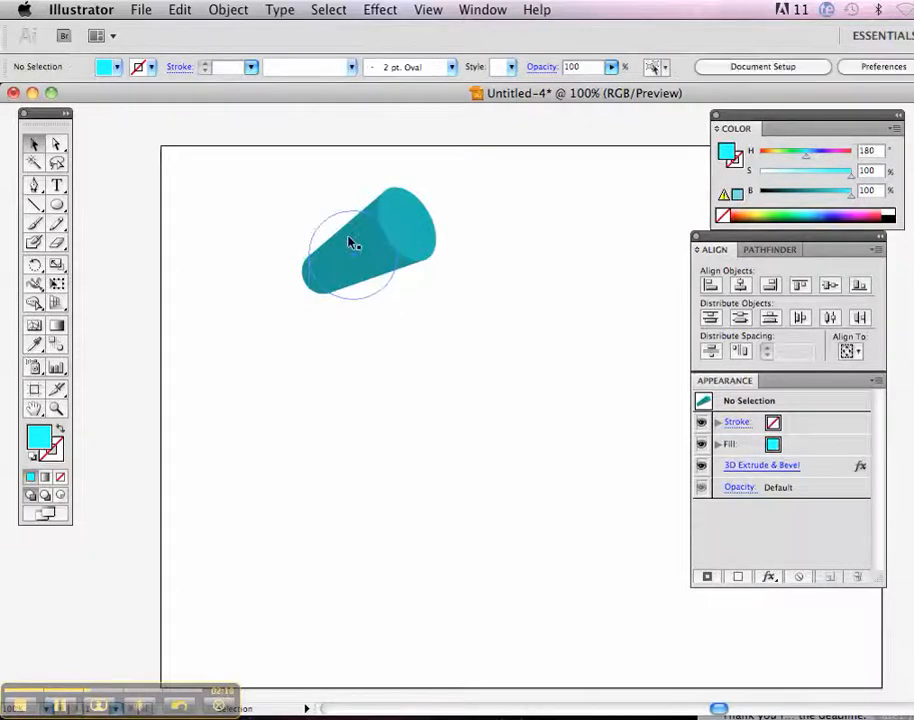
# Expand the appearance of the extruded cylinder into editable shapes.
pyautogui.click(368, 258)
pyautogui.moveTo(280, 186); pyautogui.dragTo(410, 314)
pyautogui.click(229, 9)
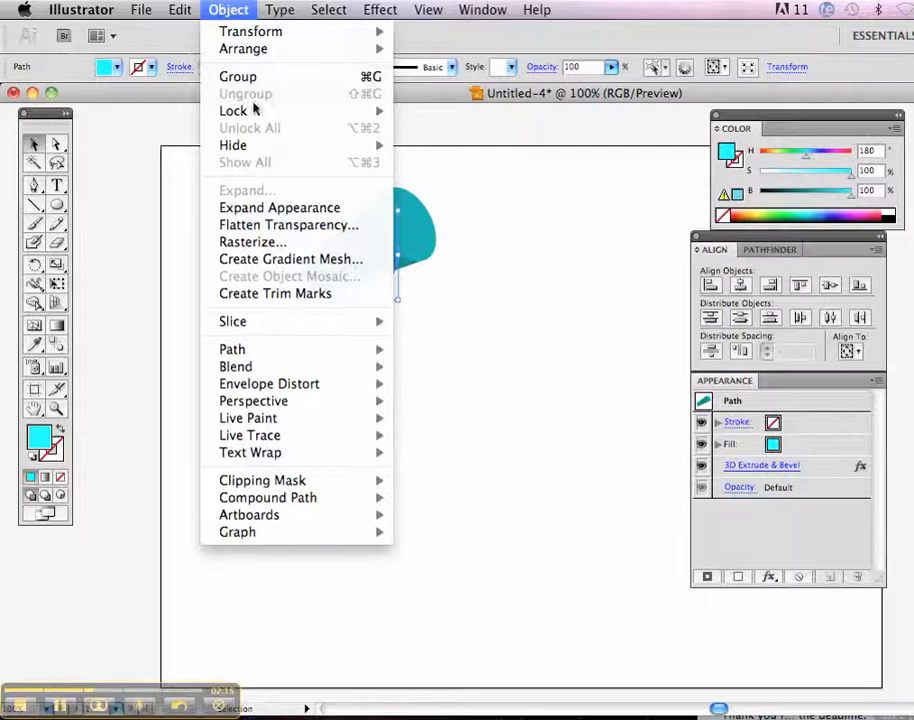
pyautogui.click(292, 213)
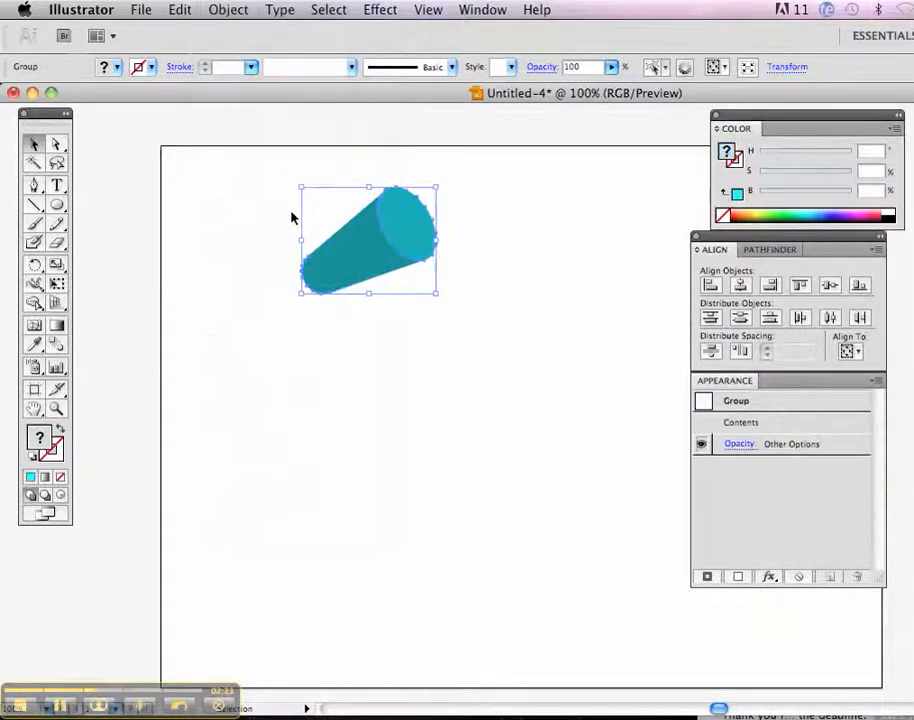
# Ungroup the expanded cylinder to separate its end face from its side.
pyautogui.click(228, 10)
pyautogui.click(258, 191)
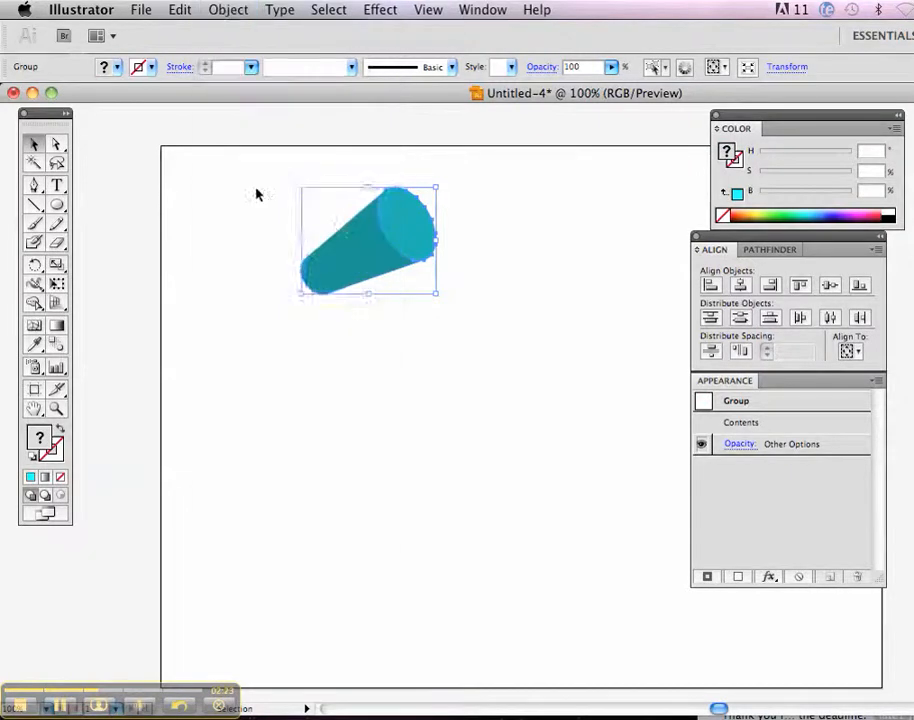
pyautogui.click(257, 194)
pyautogui.click(361, 239)
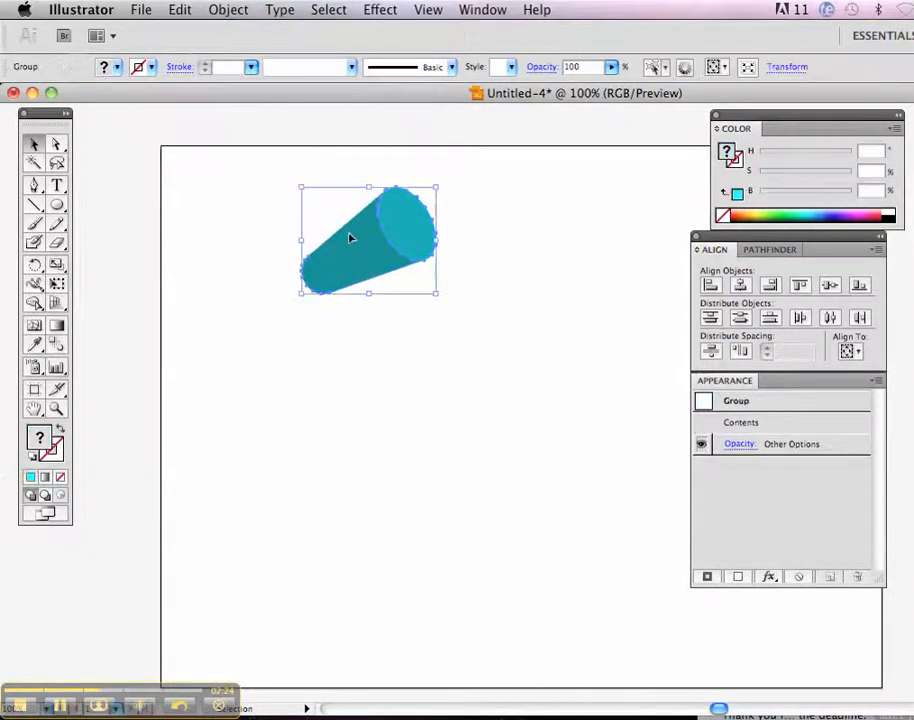
pyautogui.click(275, 203)
pyautogui.click(373, 245)
pyautogui.click(228, 9)
pyautogui.click(245, 92)
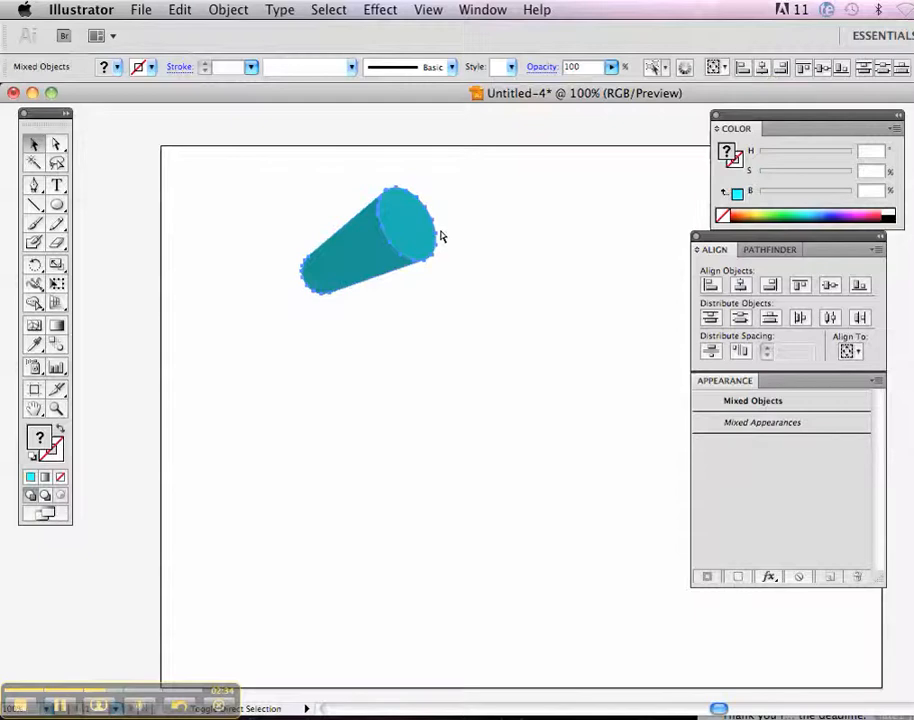
# Try moving the cylinder's side down to the left, away from the end face, and undo the move.
pyautogui.click(495, 238)
pyautogui.moveTo(368, 257); pyautogui.dragTo(284, 276)
pyautogui.press('super+z')
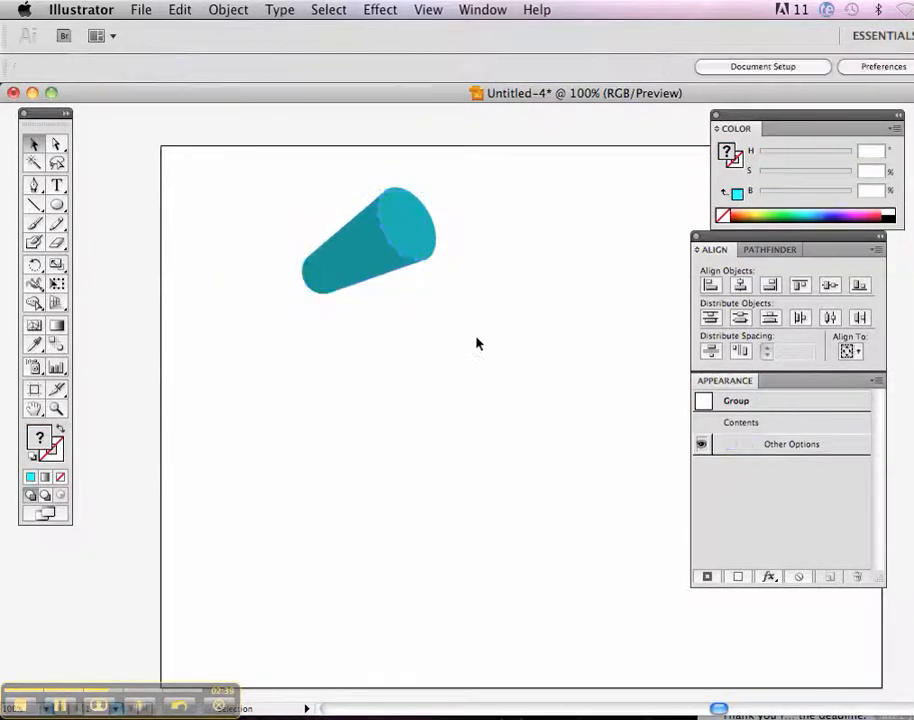
# Duplicate the cylinder's end face and side together, placing the copy up and to the left of the original.
pyautogui.moveTo(288, 173); pyautogui.dragTo(443, 320)
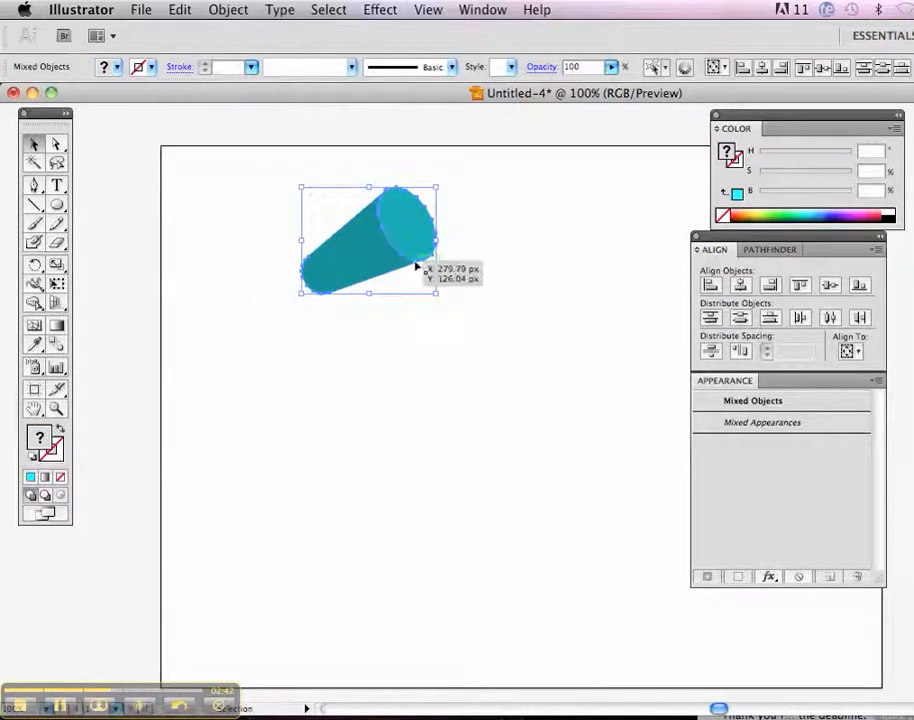
pyautogui.press('z')
pyautogui.moveTo(245, 173); pyautogui.dragTo(433, 293)
pyautogui.moveTo(522, 240); pyautogui.dragTo(265, 190)
pyautogui.click(283, 207)
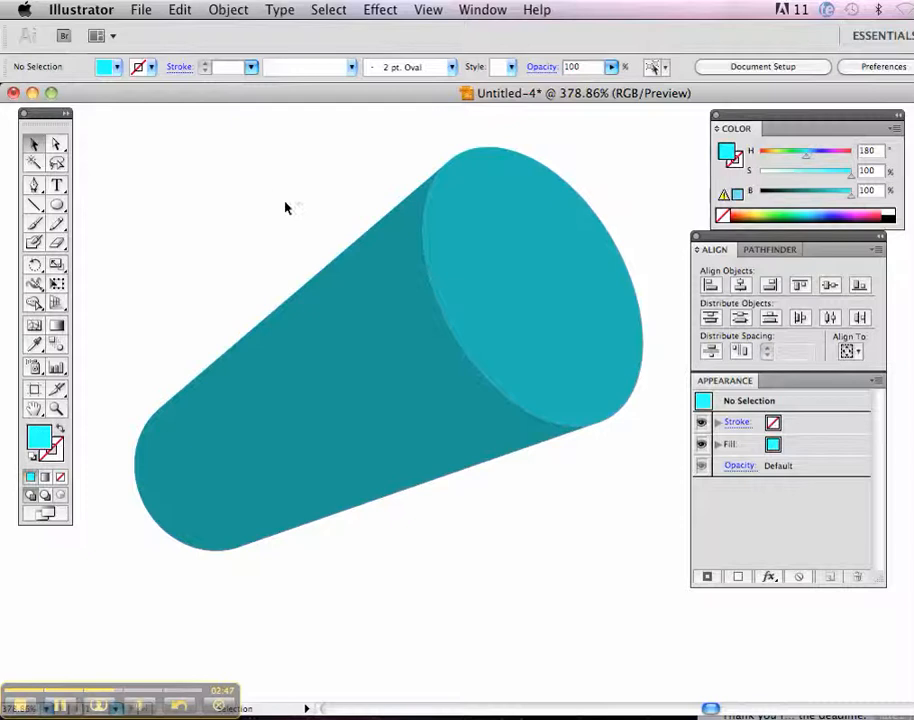
pyautogui.click(484, 287)
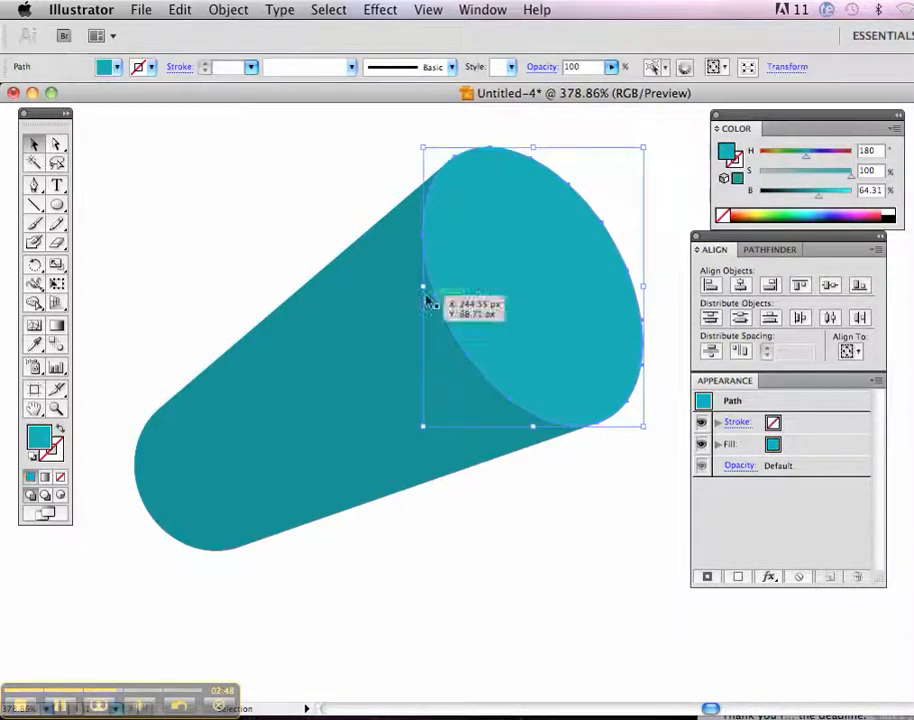
pyautogui.keyDown('shift'); pyautogui.click(357, 361); pyautogui.keyUp('shift')
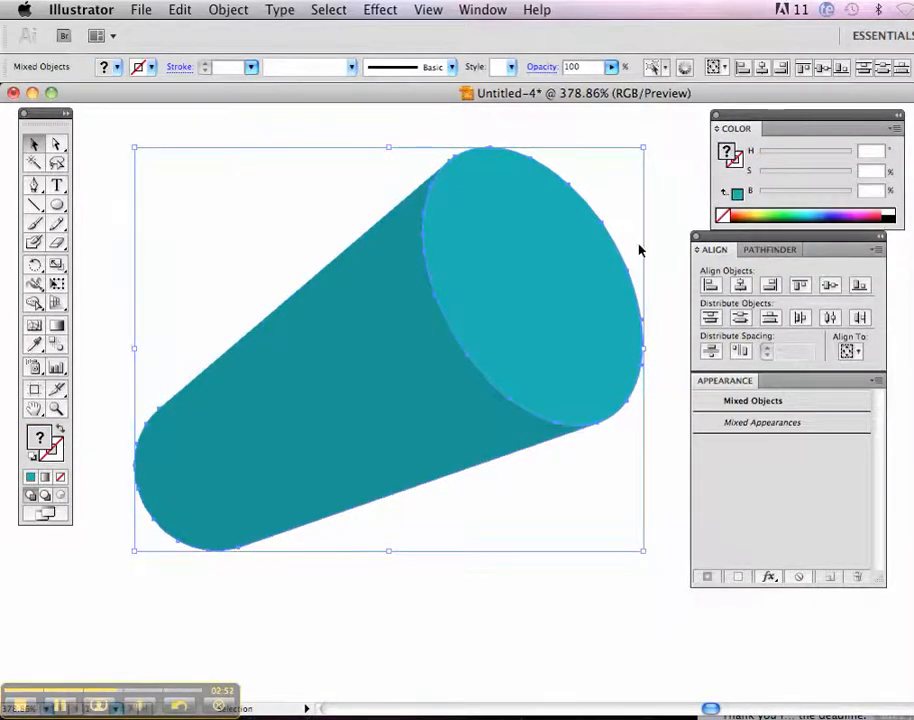
pyautogui.press('super+minus')
pyautogui.press('super+minus')
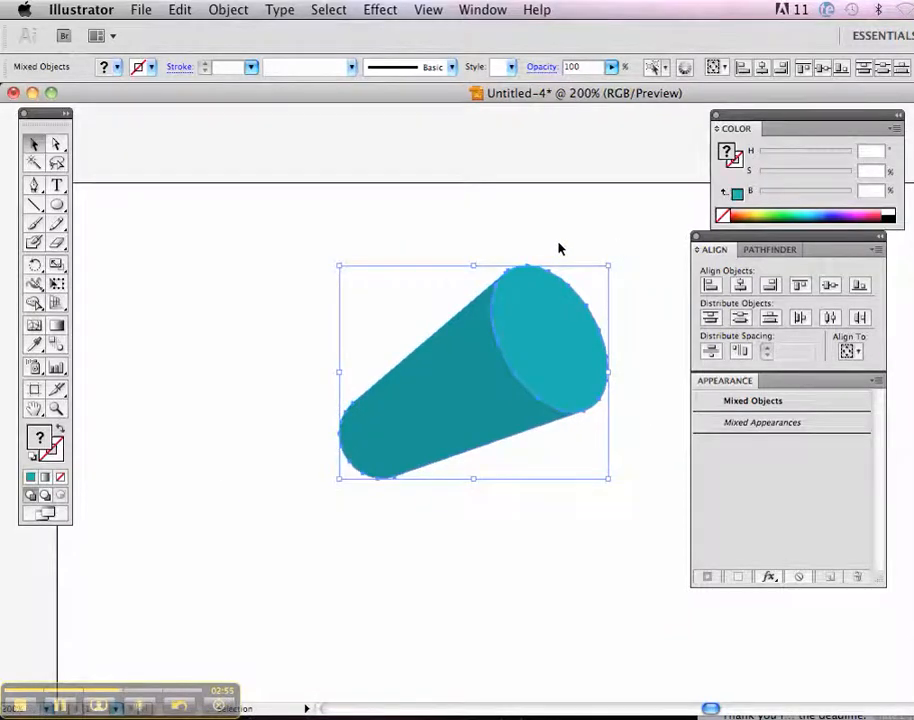
pyautogui.moveTo(557, 319); pyautogui.dragTo(391, 224)
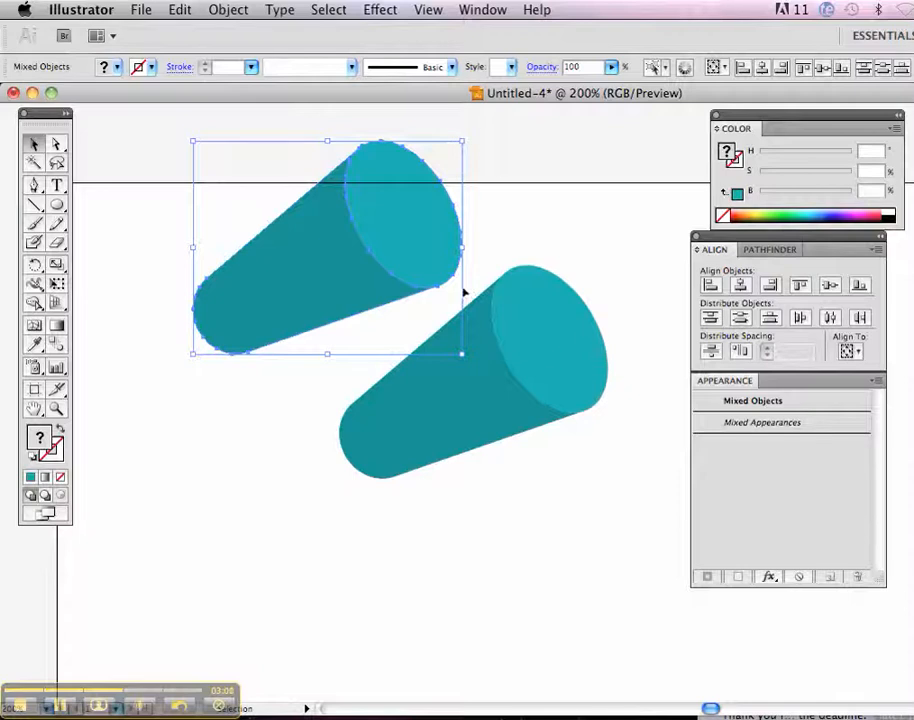
# Unite the copied end face and side into a single silhouette shape with Pathfinder.
pyautogui.click(767, 251)
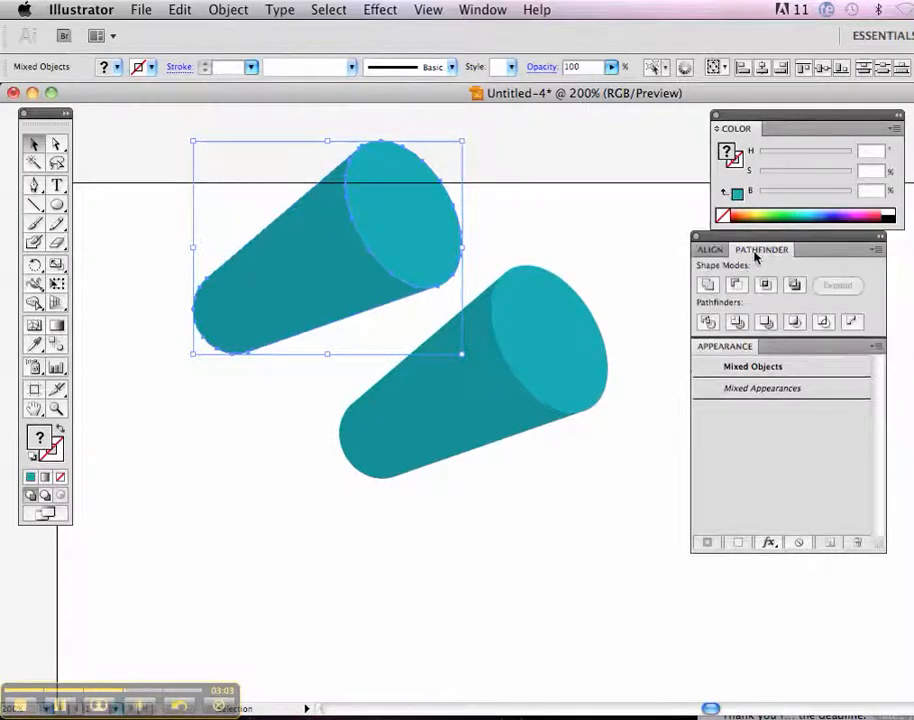
pyautogui.click(708, 286)
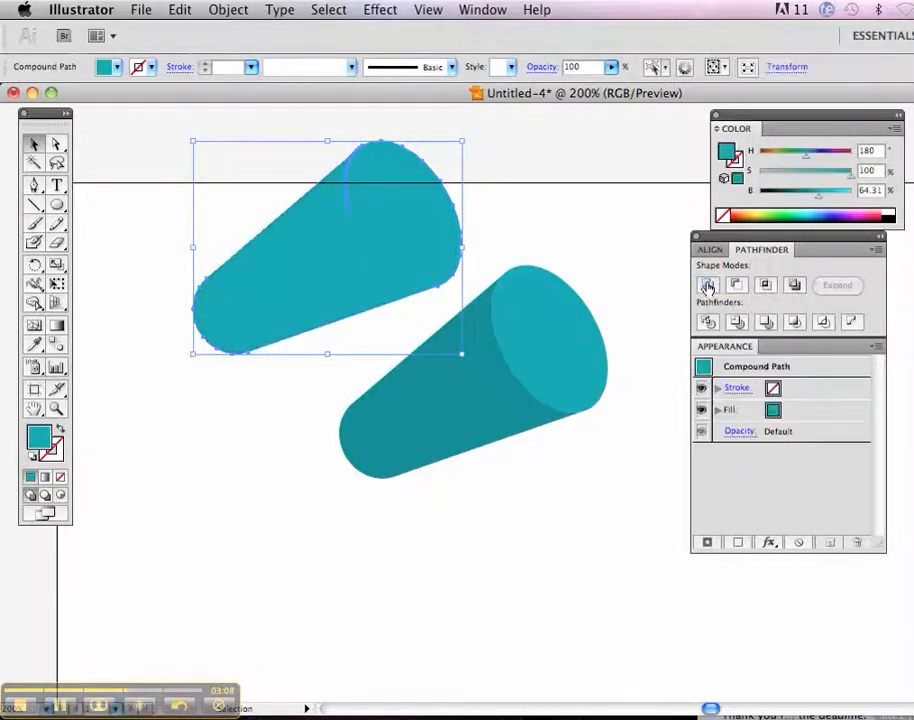
pyautogui.click(605, 196)
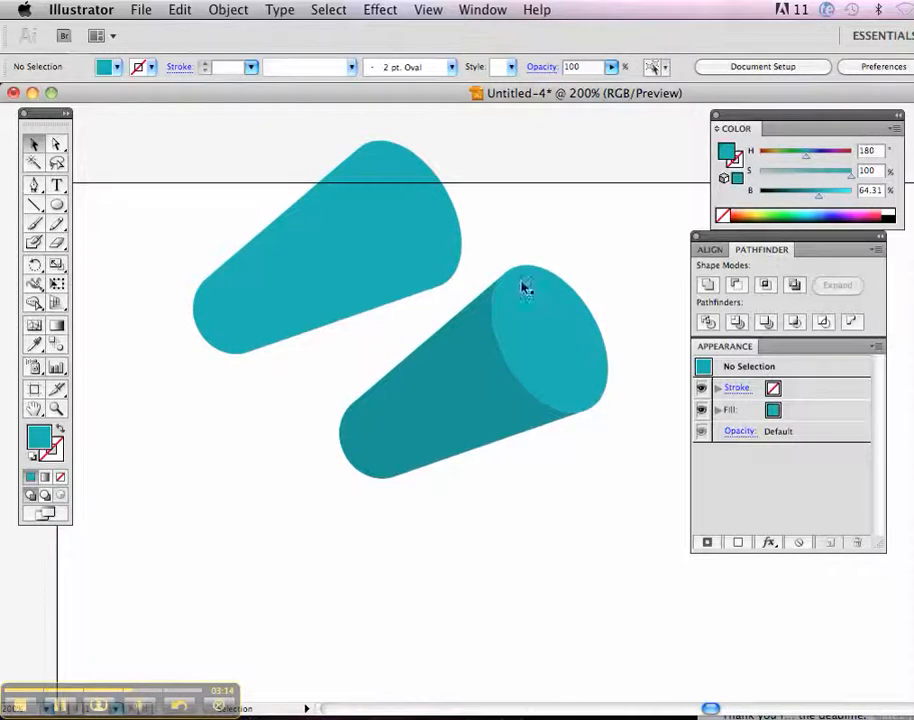
# Give the merged silhouette a red 3 pt stroke and deselect it.
pyautogui.click(400, 222)
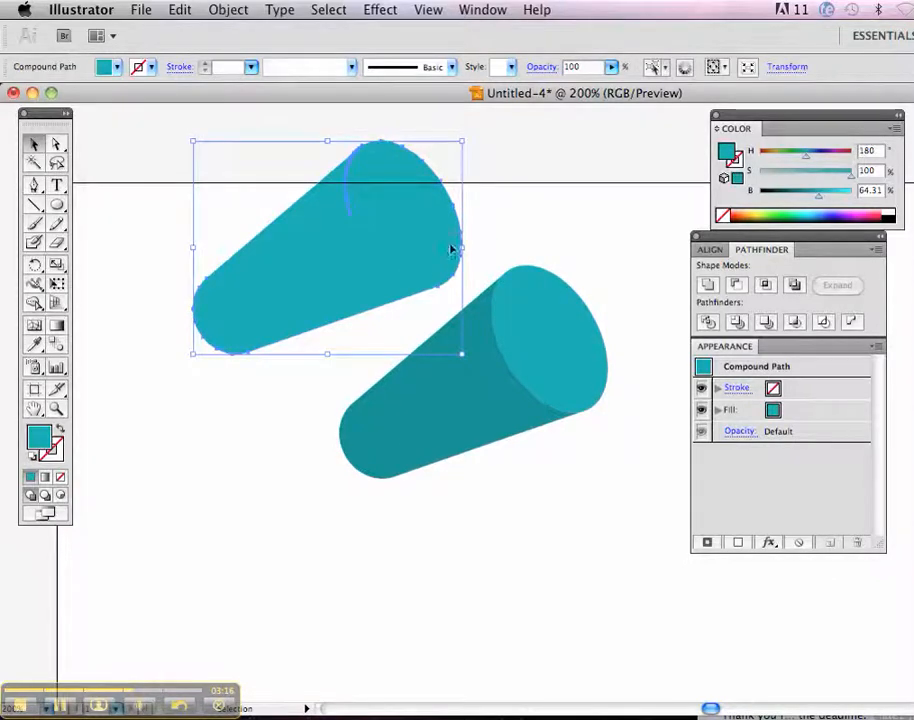
pyautogui.click(151, 67)
pyautogui.click(141, 90)
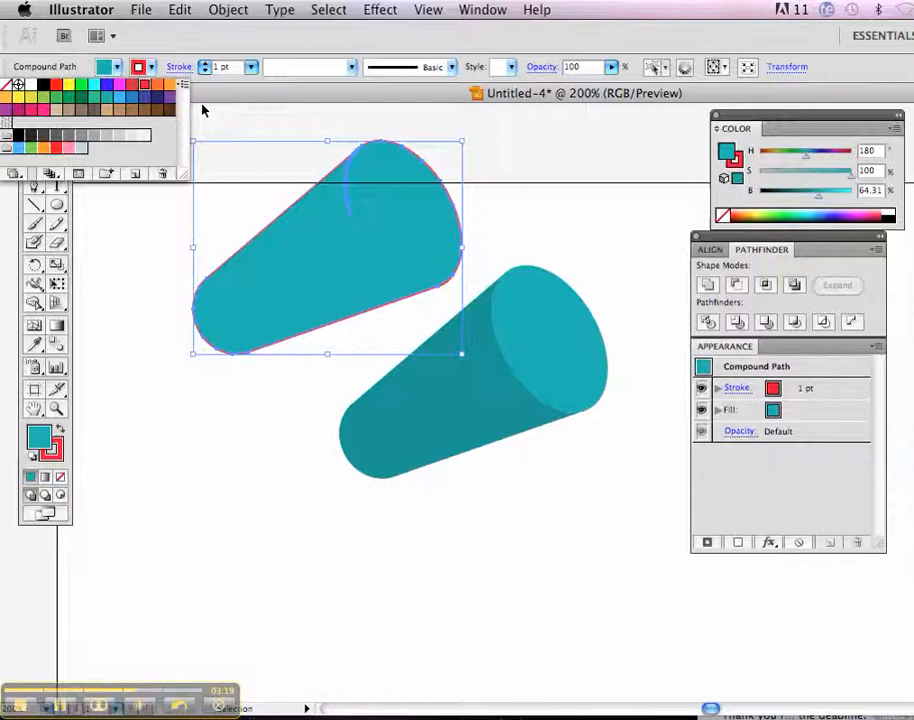
pyautogui.click(205, 65)
pyautogui.click(205, 65)
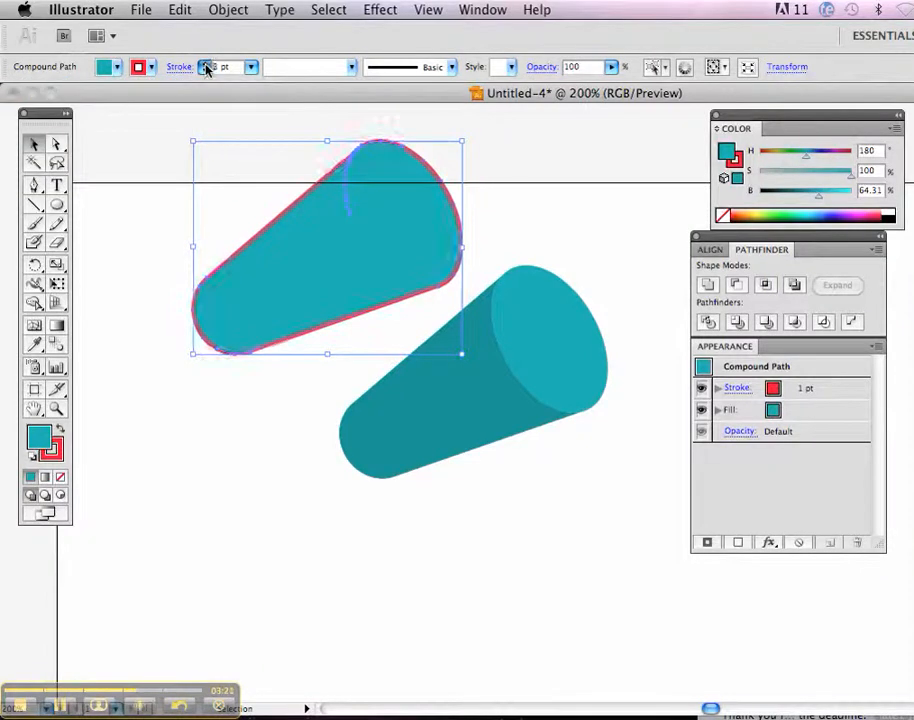
pyautogui.click(205, 65)
pyautogui.click(192, 185)
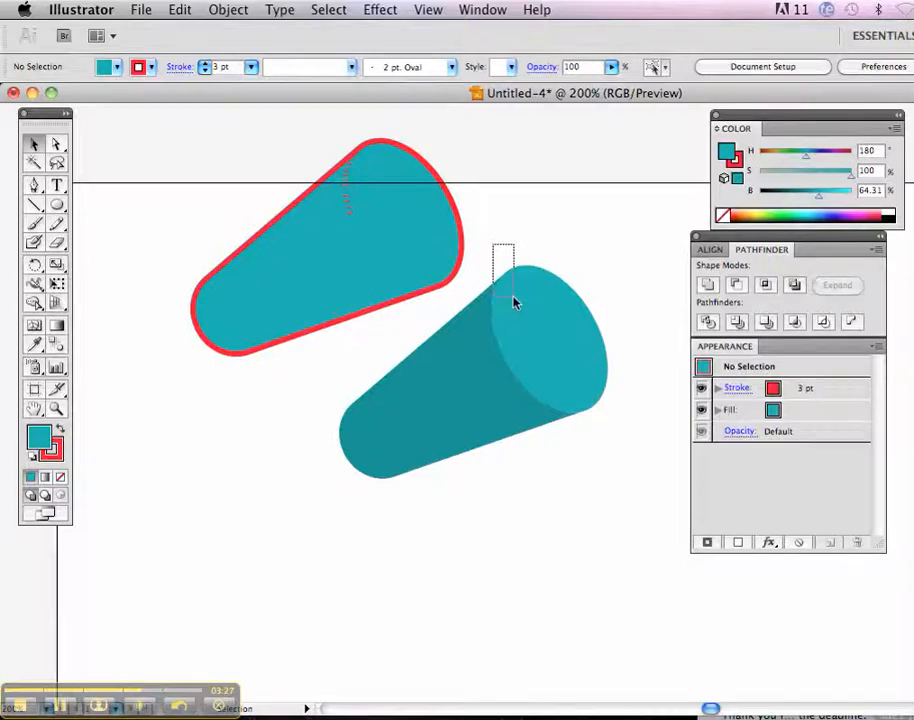
pyautogui.click(389, 237)
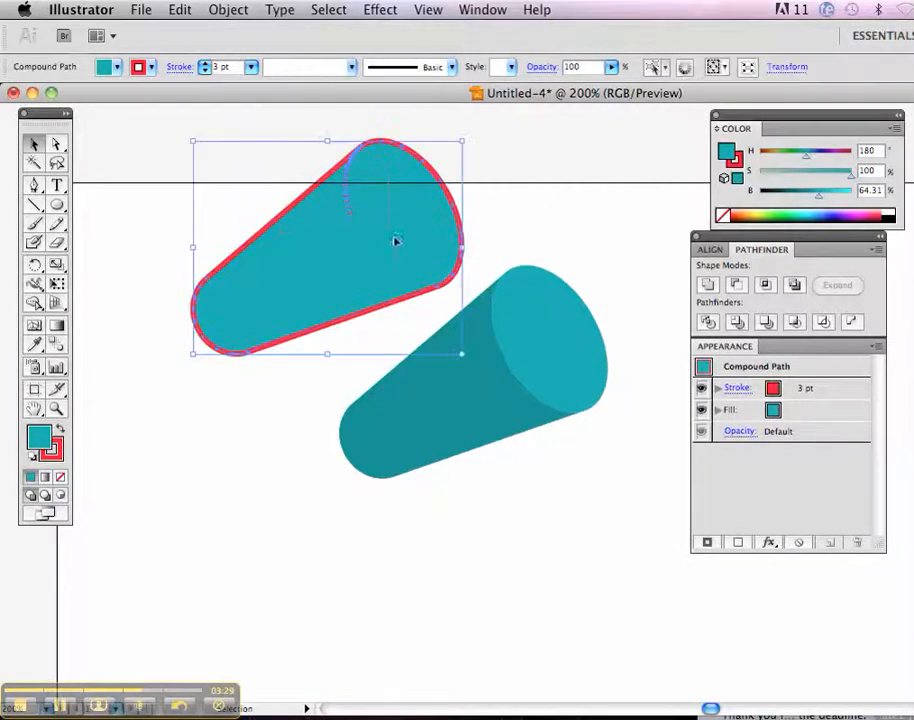
pyautogui.click(536, 190)
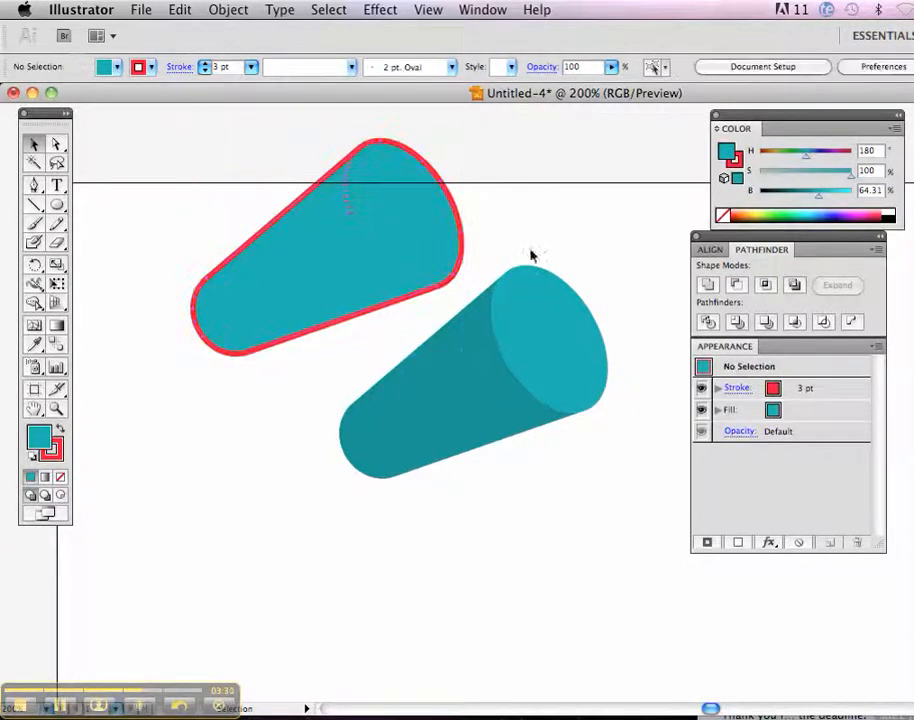
# Move the original two-piece cylinder exactly over the red-outlined silhouette.
pyautogui.moveTo(489, 236); pyautogui.dragTo(614, 408)
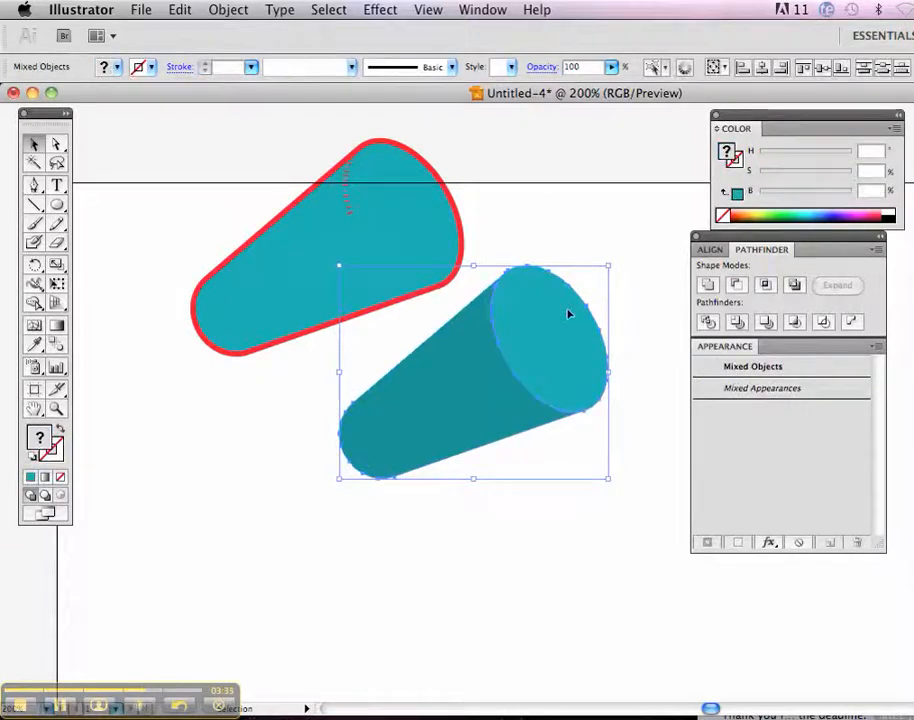
pyautogui.moveTo(543, 339); pyautogui.dragTo(396, 213)
pyautogui.click(505, 282)
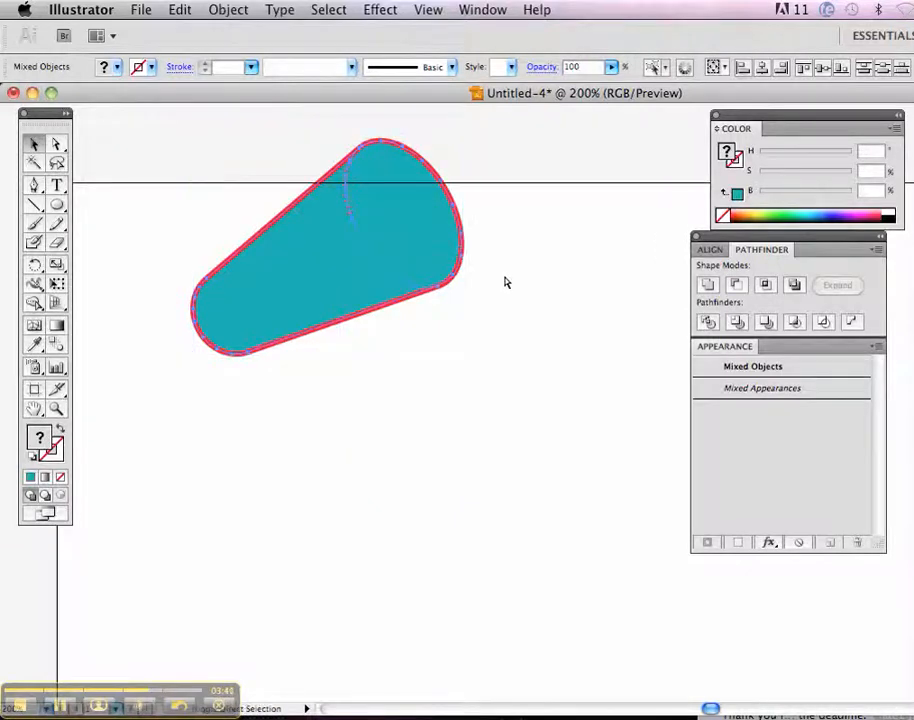
# Bring the two-piece cylinder to the front of the red-outlined silhouette.
pyautogui.press('super+shift+]')
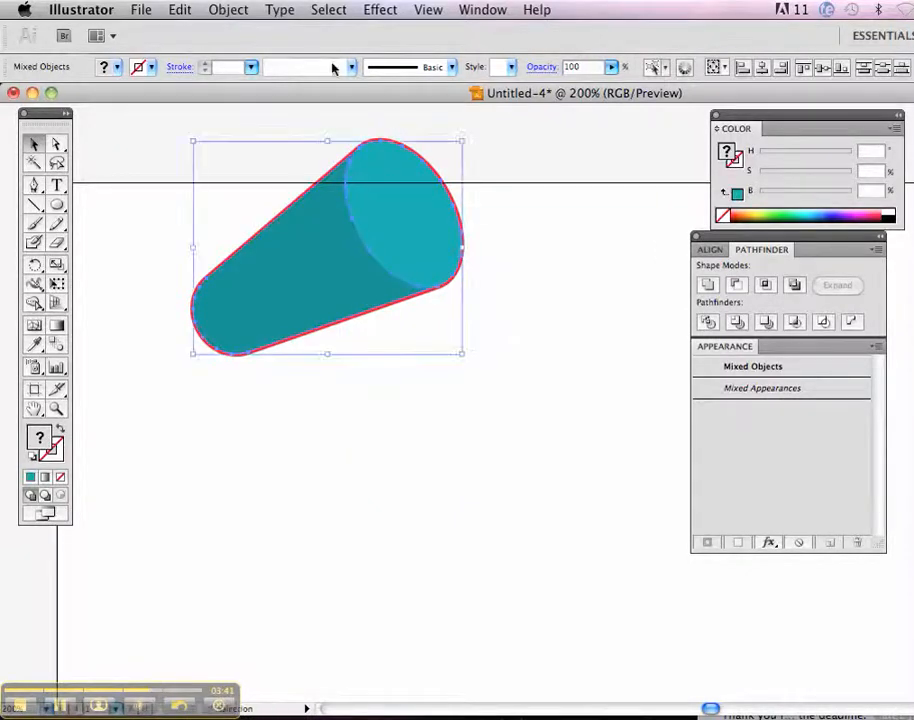
pyautogui.press('super+z')
pyautogui.click(234, 10)
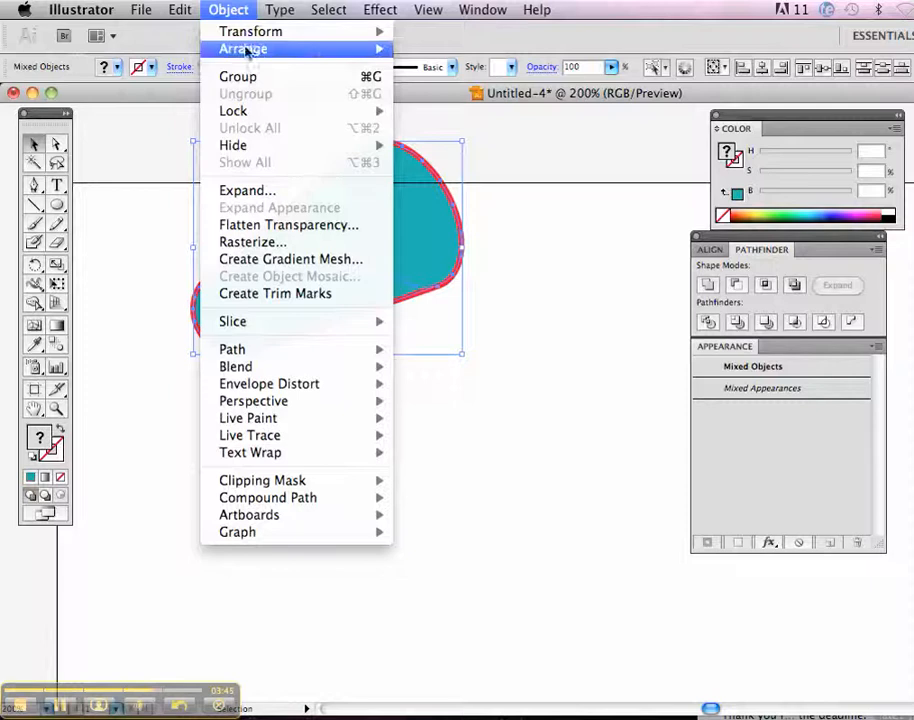
pyautogui.moveTo(259, 49)
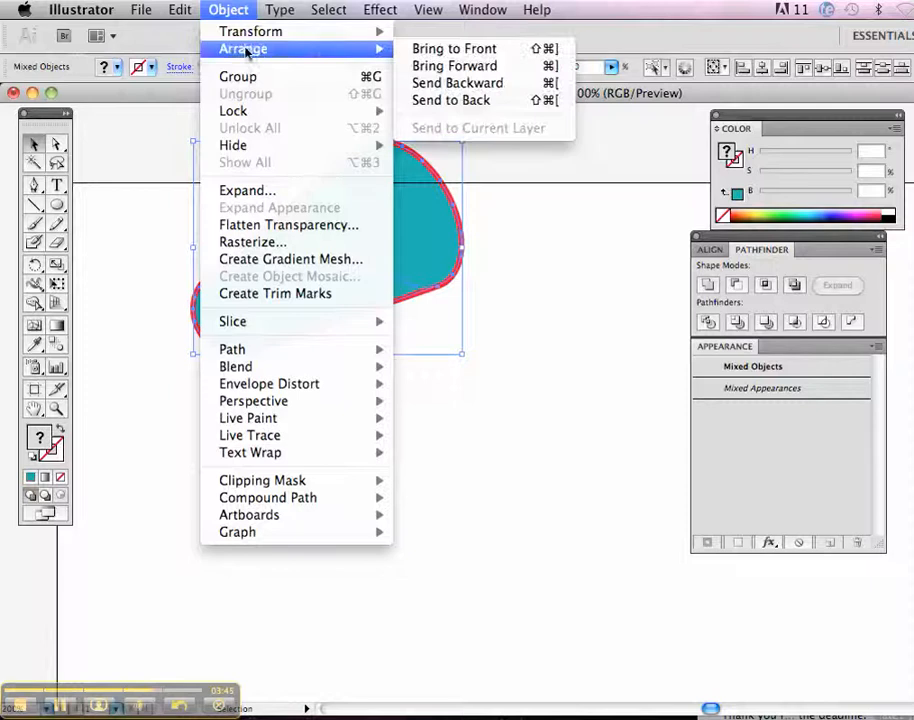
pyautogui.click(503, 50)
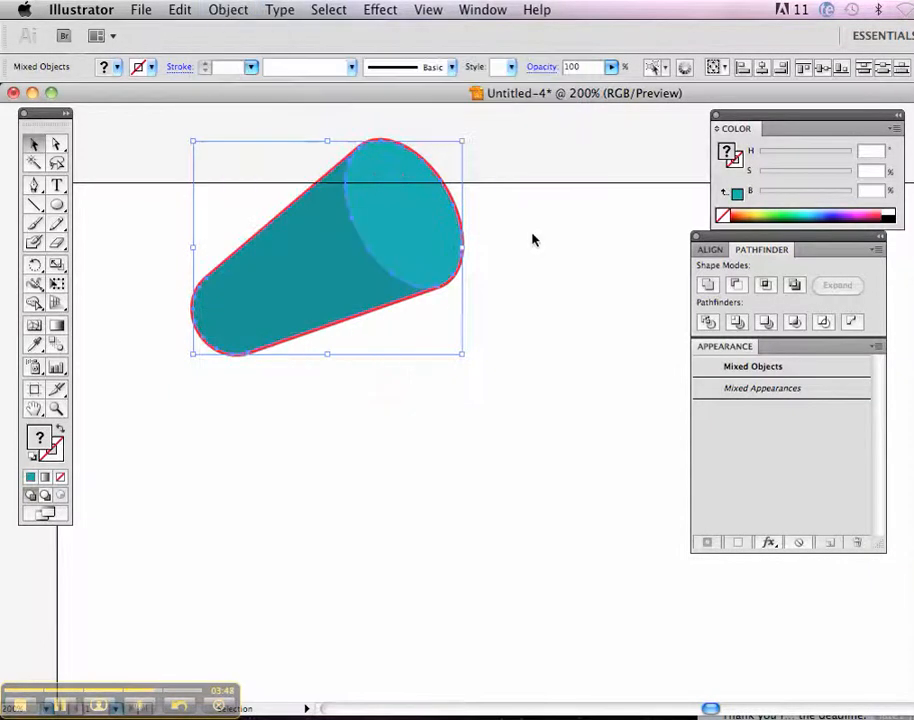
pyautogui.click(533, 239)
# Group the cylinder's end face and side together, leaving the outlined silhouette out of the group.
pyautogui.moveTo(218, 146); pyautogui.dragTo(267, 140)
pyautogui.click(401, 229)
pyautogui.keyDown('shift'); pyautogui.click(318, 280); pyautogui.keyUp('shift')
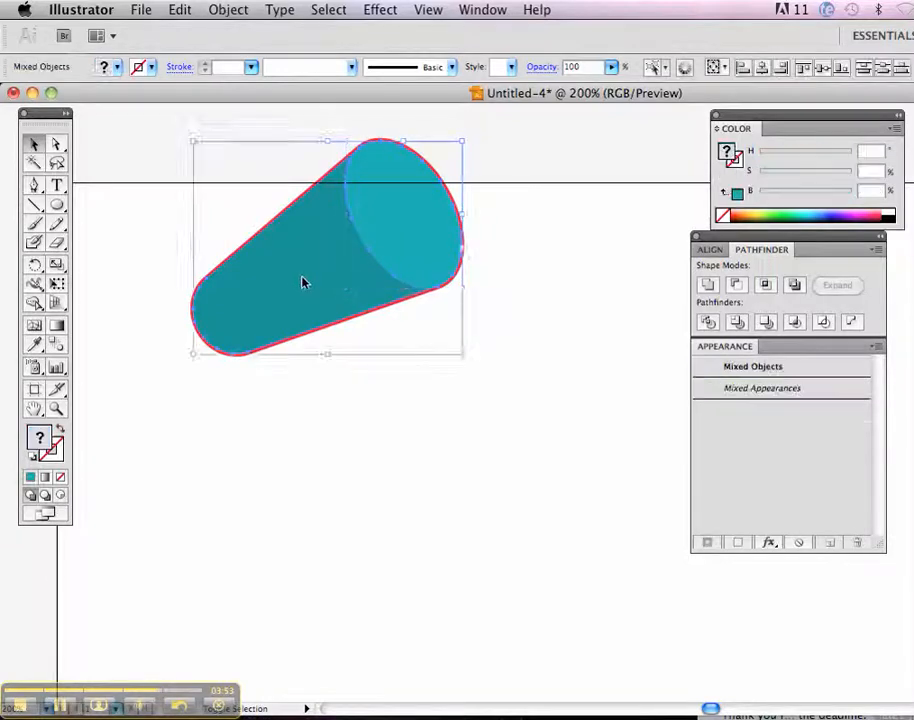
pyautogui.press('super+g')
pyautogui.click(551, 234)
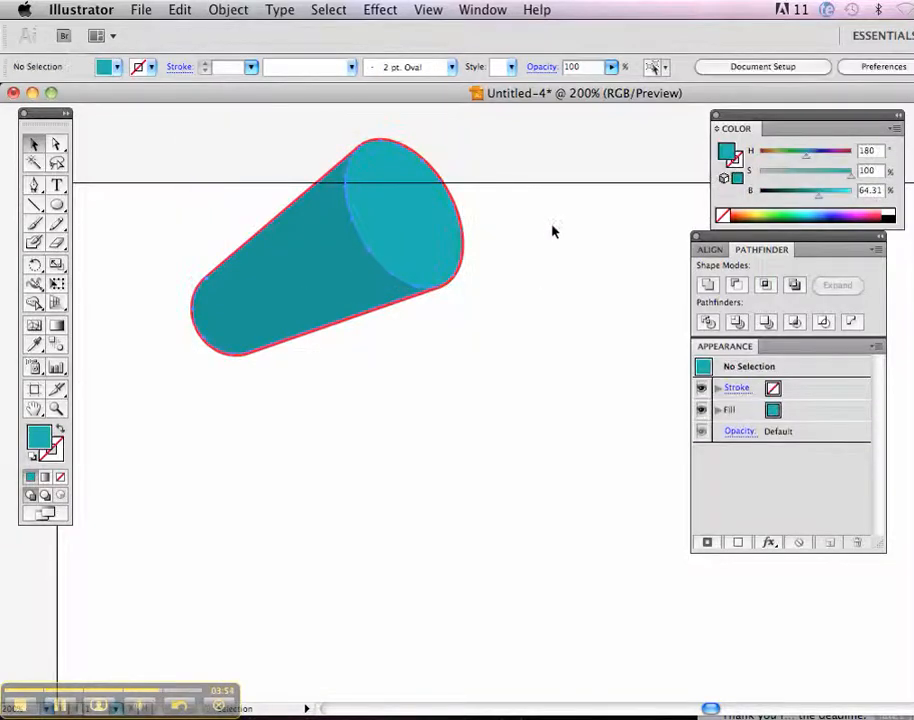
# Center-align the grouped cylinder with the red-outlined silhouette.
pyautogui.moveTo(282, 147); pyautogui.dragTo(481, 304)
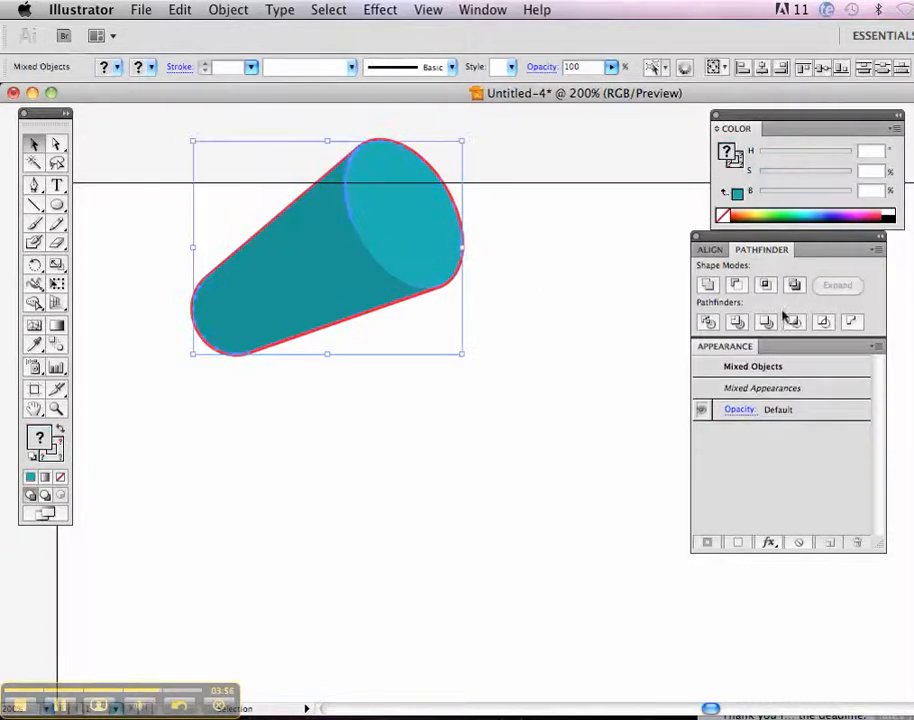
pyautogui.click(713, 251)
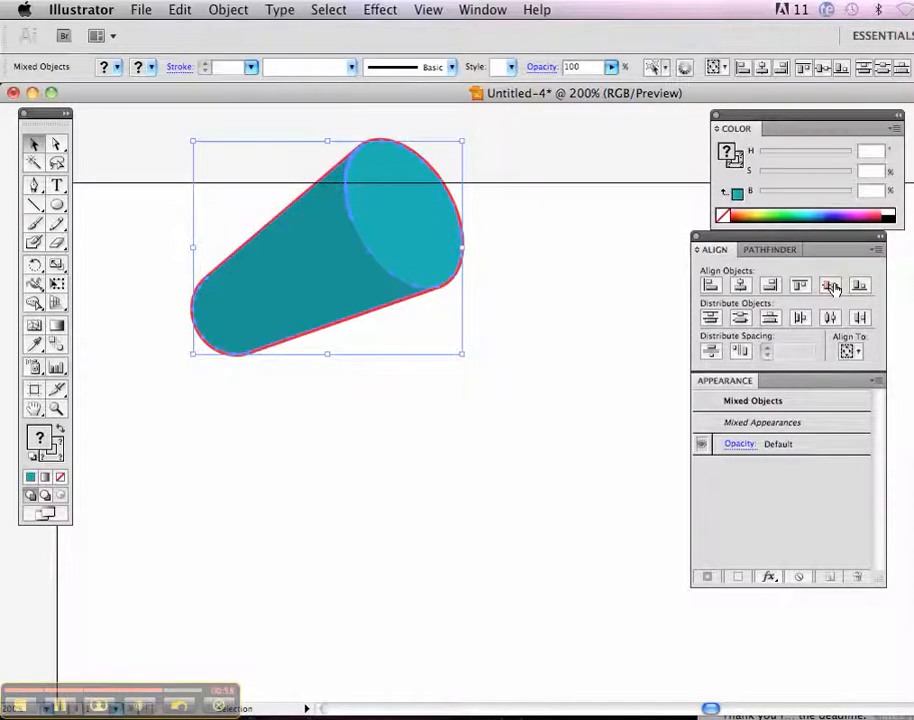
pyautogui.click(537, 259)
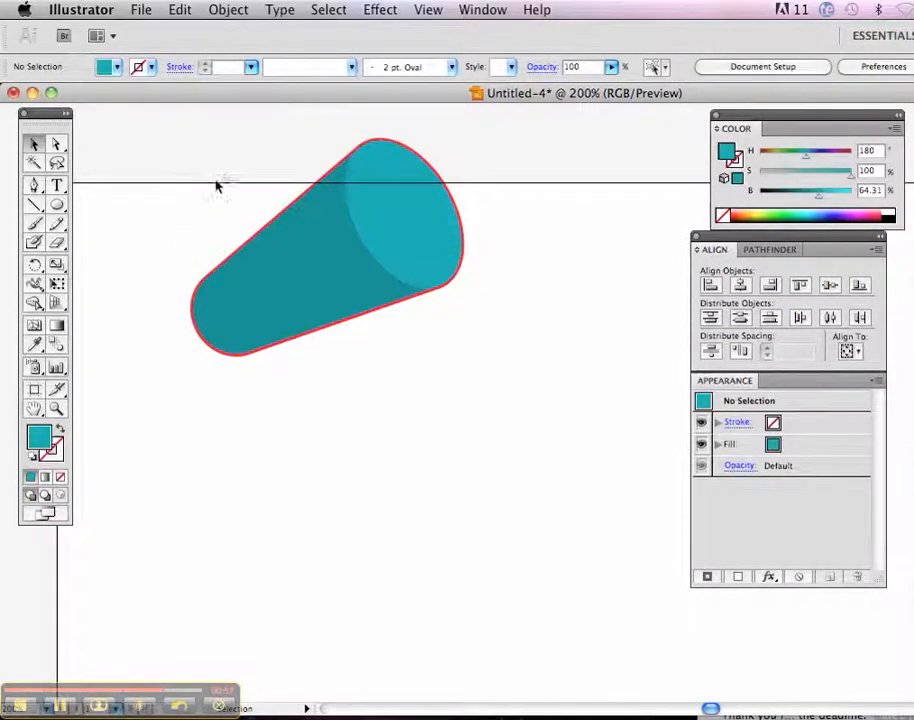
# Ungroup the cylinder so its end face and side are separate shapes on top of the silhouette.
pyautogui.click(382, 227)
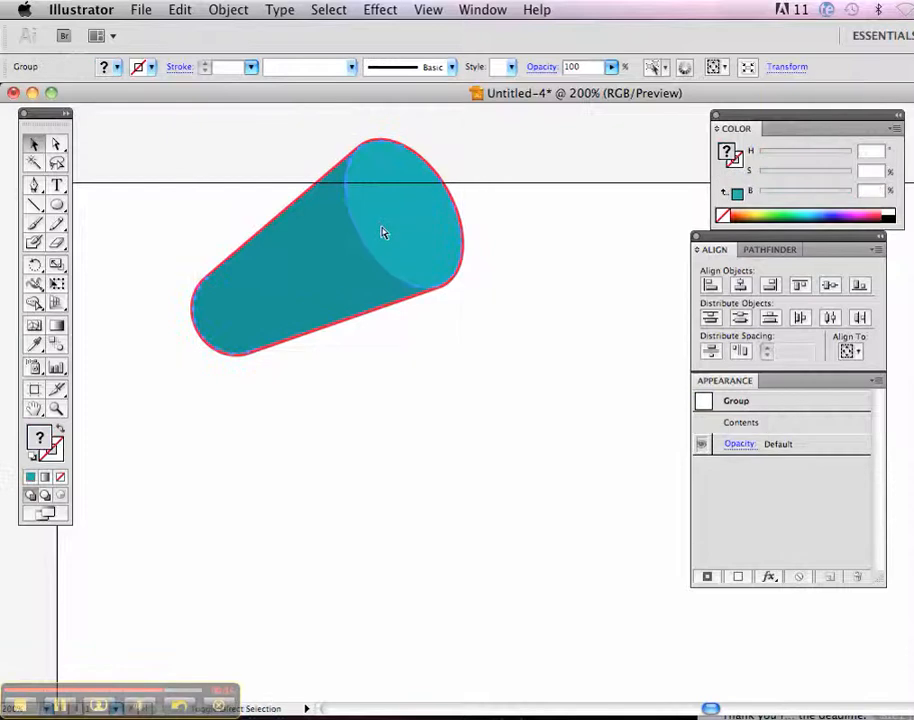
pyautogui.press('super+shift+g')
pyautogui.click(537, 223)
pyautogui.click(388, 232)
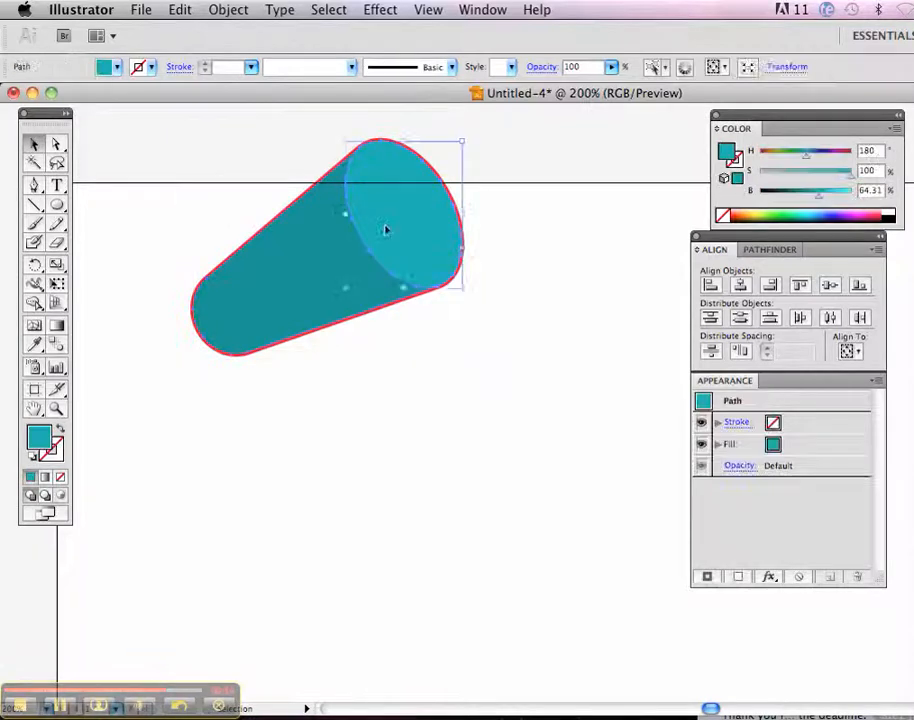
pyautogui.click(320, 178)
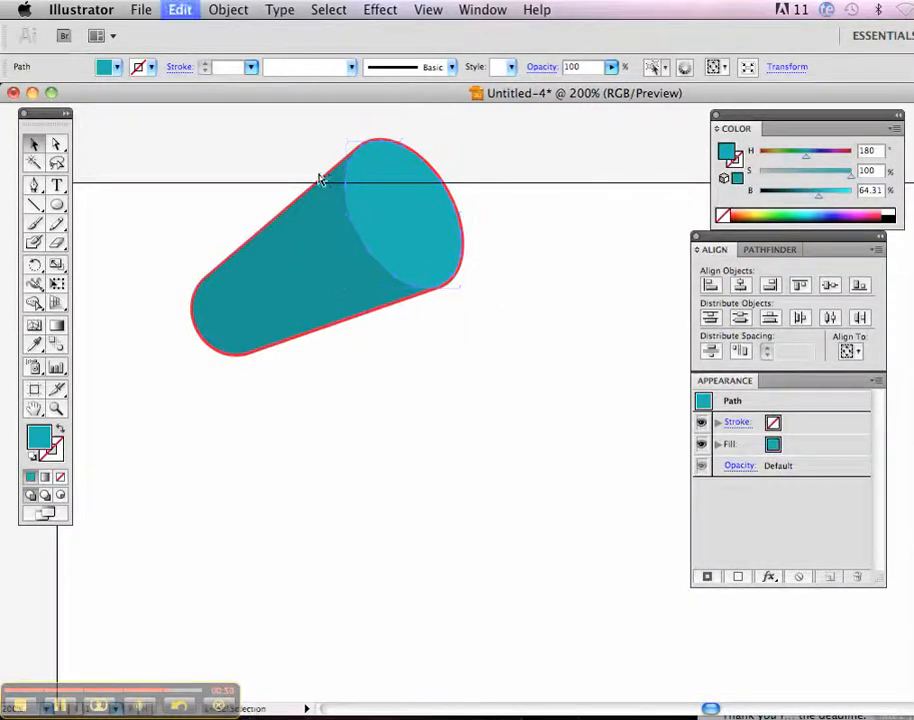
pyautogui.moveTo(259, 141); pyautogui.dragTo(502, 318)
pyautogui.click(279, 9)
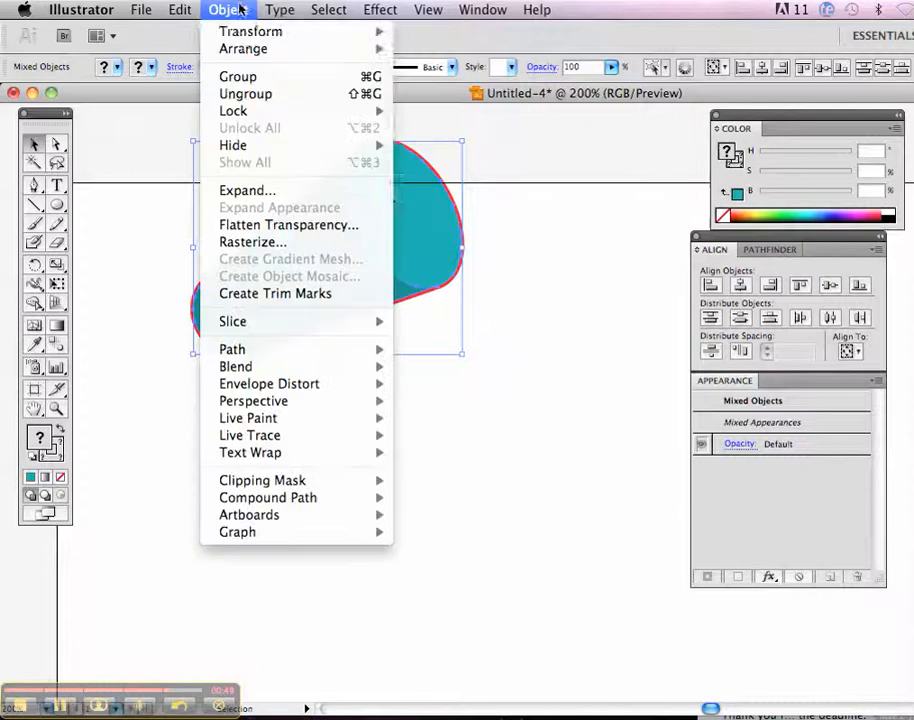
pyautogui.click(252, 94)
pyautogui.click(520, 215)
# Copy and paste the cylinder's end face, placing the copy to the right of the cylinder.
pyautogui.click(439, 231)
pyautogui.press('super+c')
pyautogui.press('super+v')
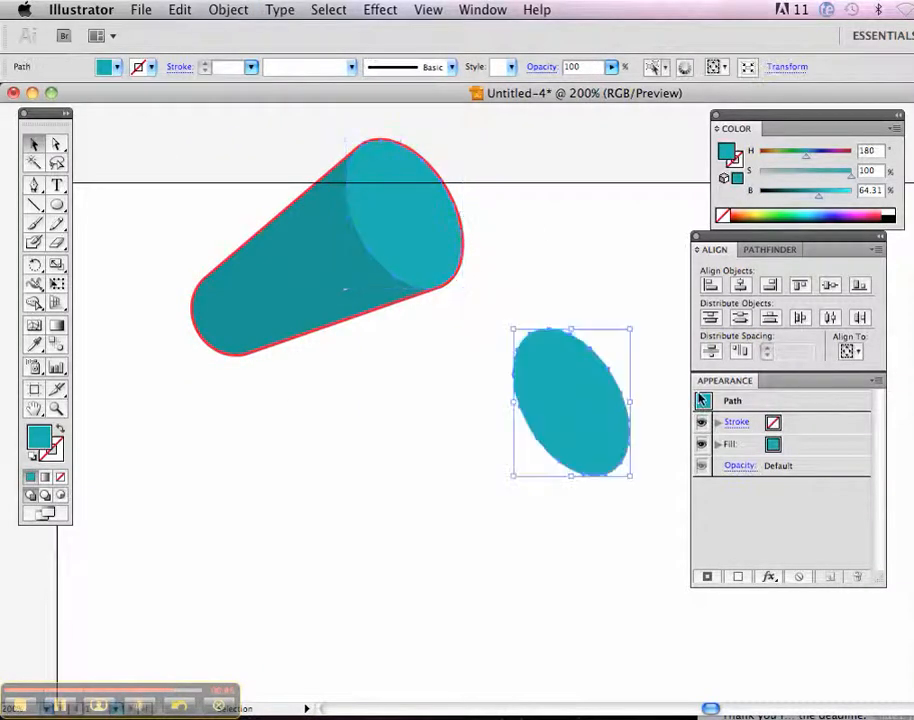
pyautogui.moveTo(576, 384); pyautogui.dragTo(563, 230)
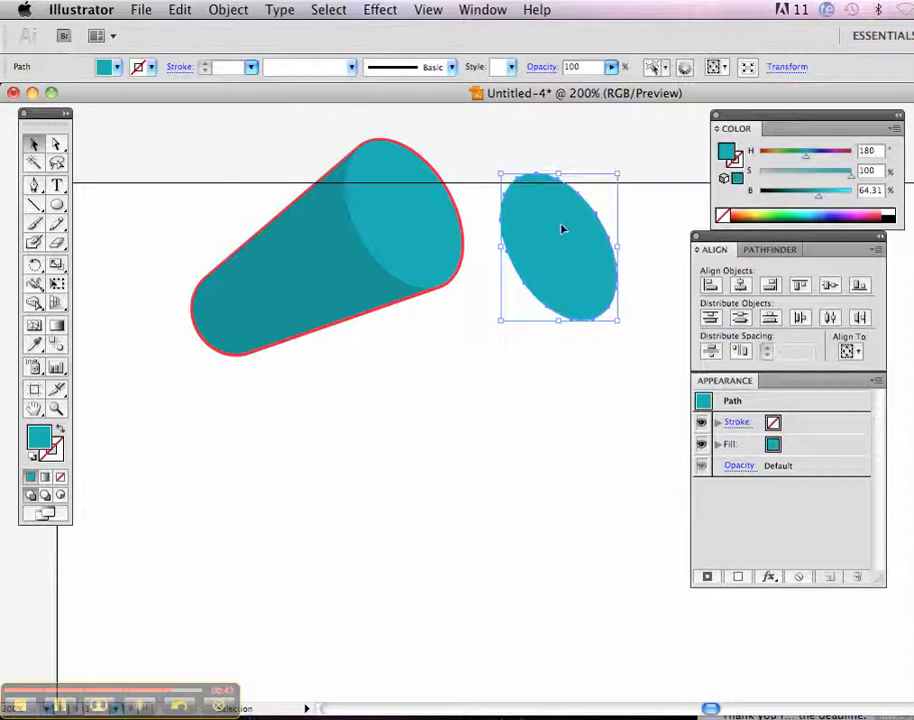
# Give the pasted end face a red 1 pt stroke and place it over the cylinder's original end face.
pyautogui.click(152, 68)
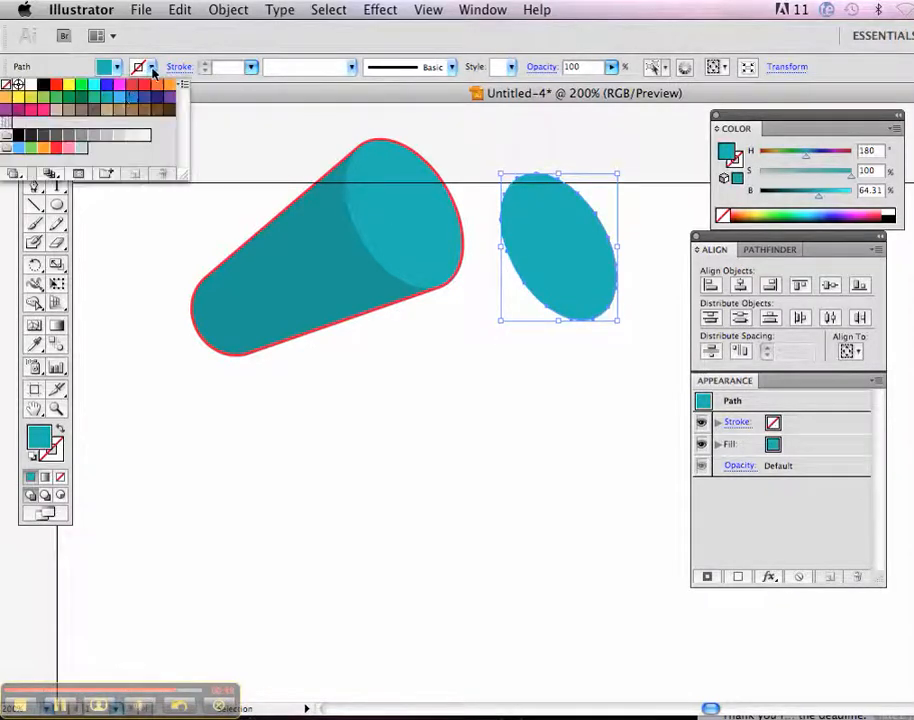
pyautogui.click(143, 87)
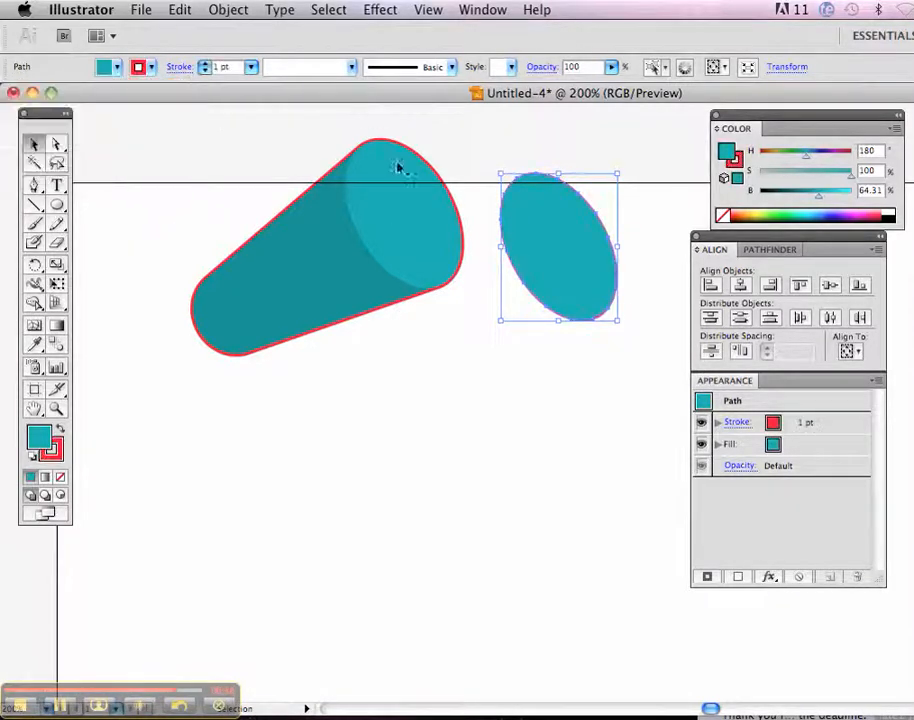
pyautogui.click(553, 158)
pyautogui.moveTo(536, 198); pyautogui.dragTo(404, 172)
pyautogui.click(604, 418)
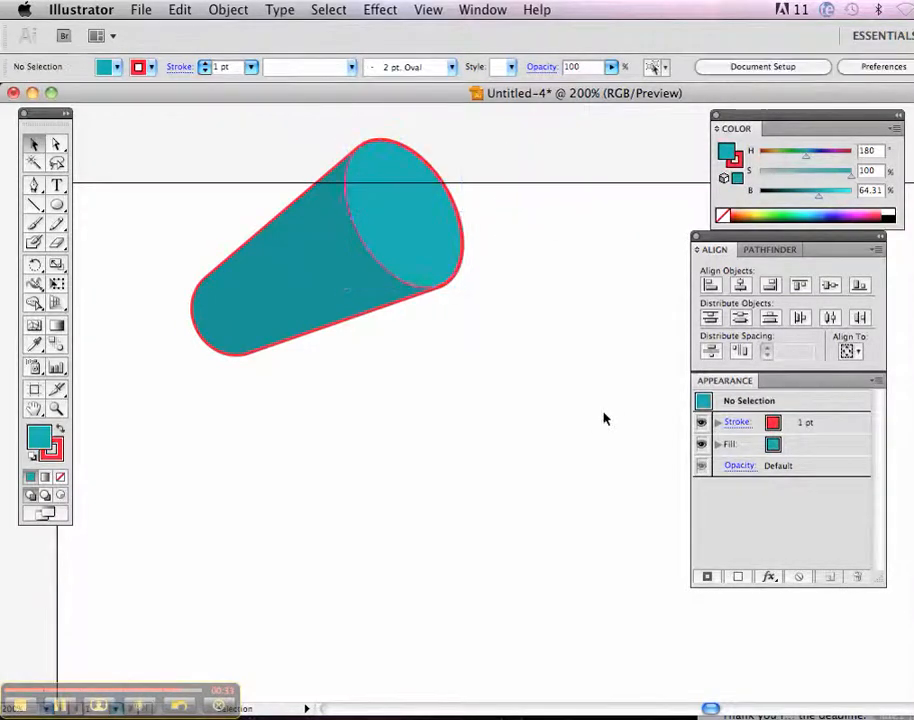
# Duplicate the cylinder's red-outlined end face, placing the copy to the right of the cylinder, and remove the copy's stroke.
pyautogui.moveTo(330, 228); pyautogui.dragTo(347, 398)
pyautogui.click(532, 358)
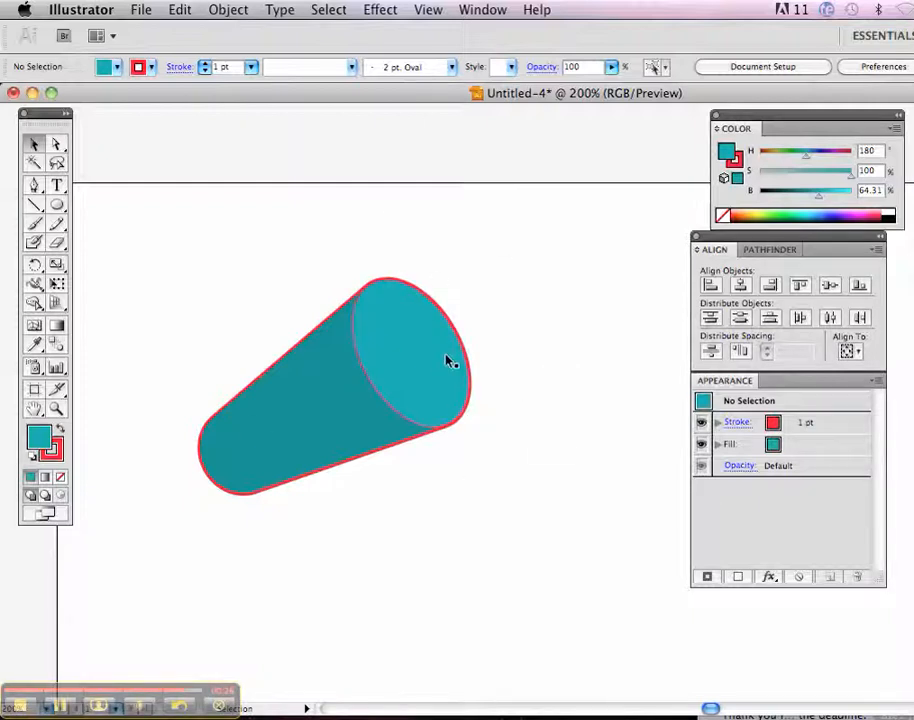
pyautogui.click(388, 363)
pyautogui.moveTo(418, 369); pyautogui.dragTo(578, 419)
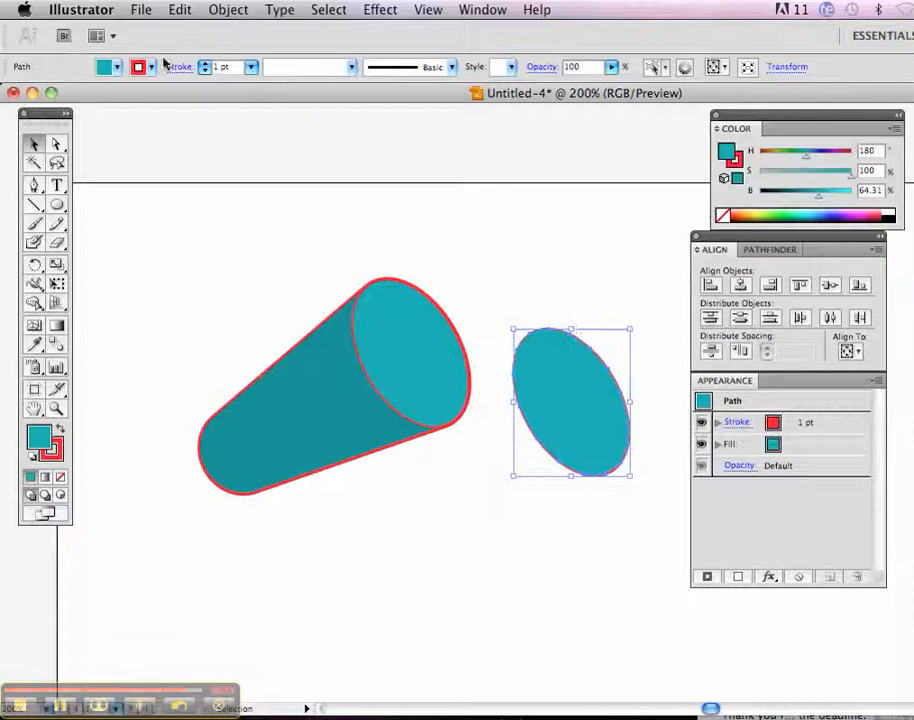
pyautogui.click(151, 67)
pyautogui.click(6, 58)
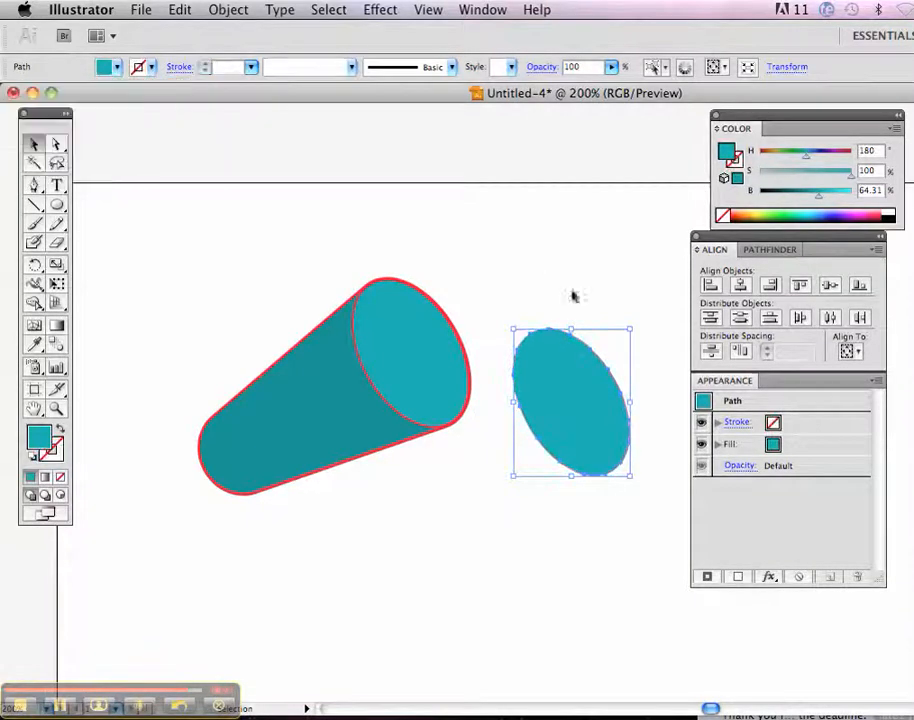
# Shrink the copied ellipse to about two thirds of its size and darken its fill to 29.02% brightness.
pyautogui.moveTo(631, 328); pyautogui.dragTo(595, 374)
pyautogui.click(787, 200)
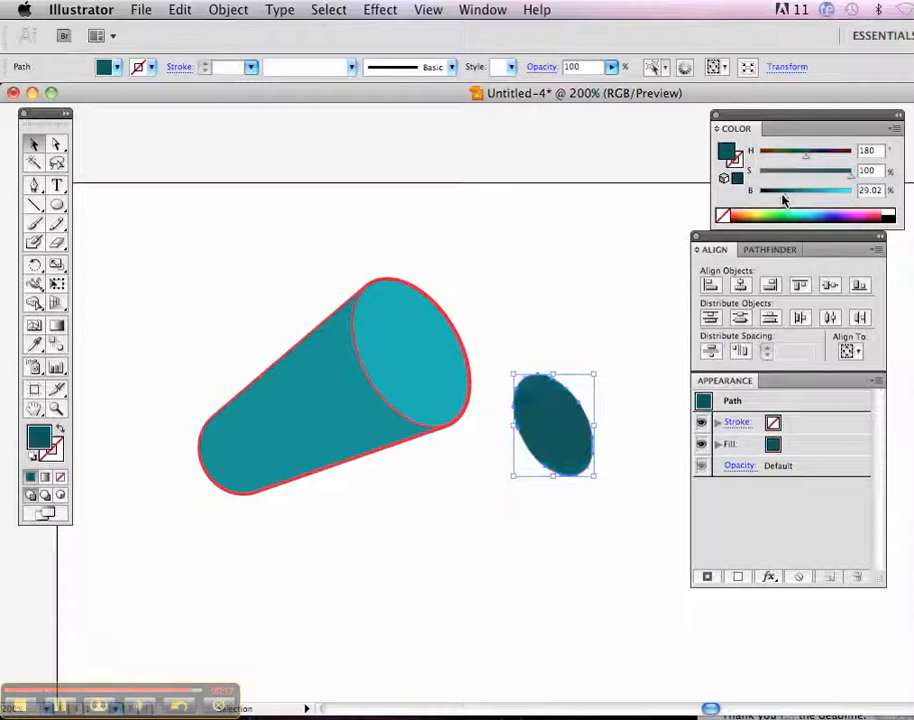
# Place the dark ellipse in the middle of the cylinder's end face.
pyautogui.click(535, 326)
pyautogui.moveTo(532, 414); pyautogui.dragTo(405, 359)
pyautogui.click(534, 220)
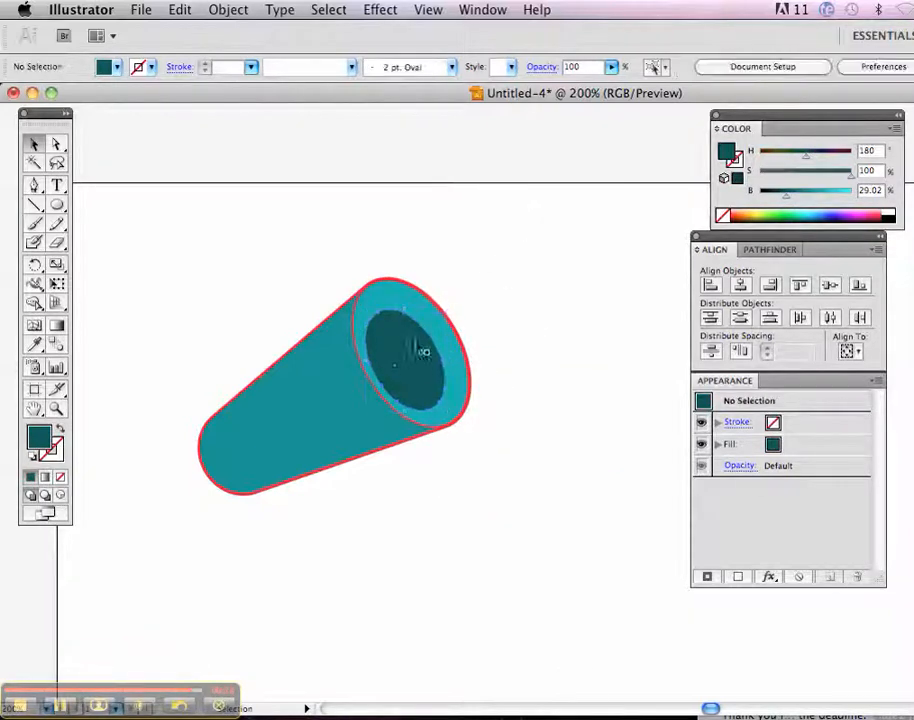
# Blend the cylinder's end face with the dark inner ellipse to shade the opening, and deselect the result.
pyautogui.click(56, 344)
pyautogui.click(395, 296)
pyautogui.click(405, 358)
pyautogui.press('v')
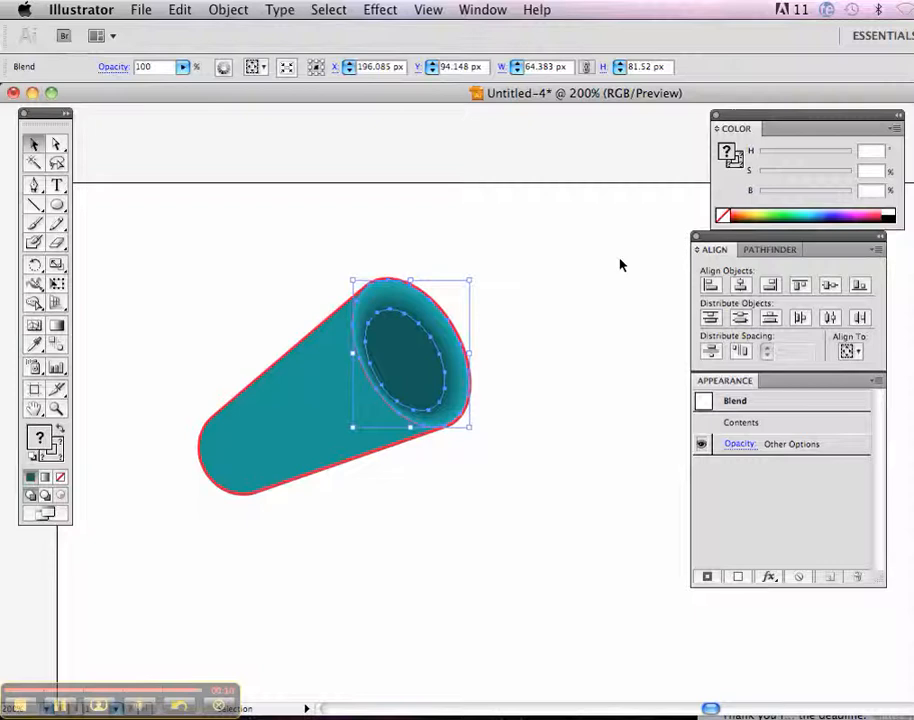
pyautogui.click(594, 417)
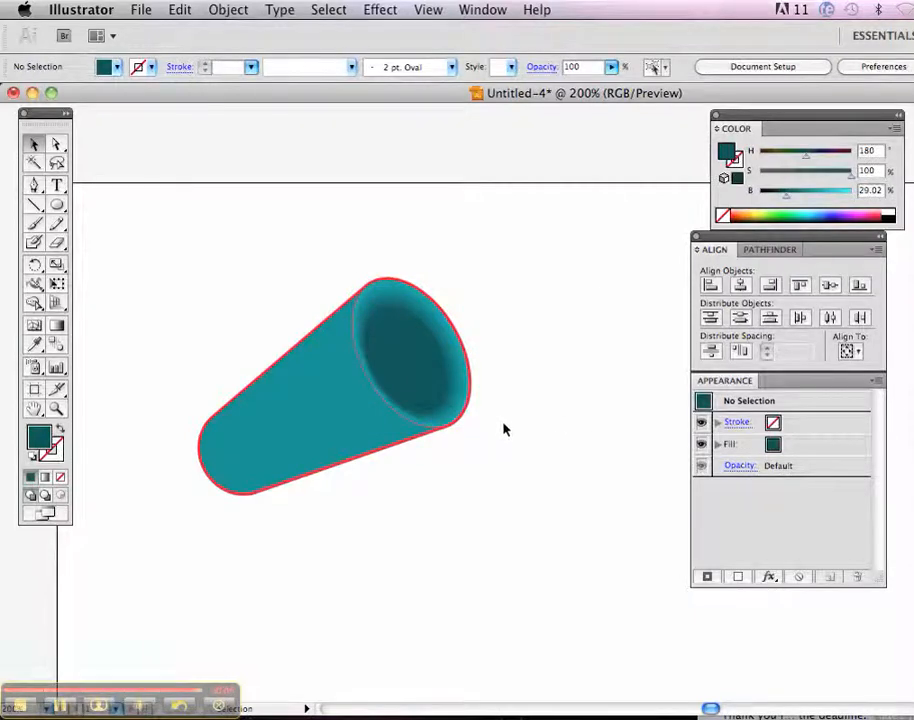